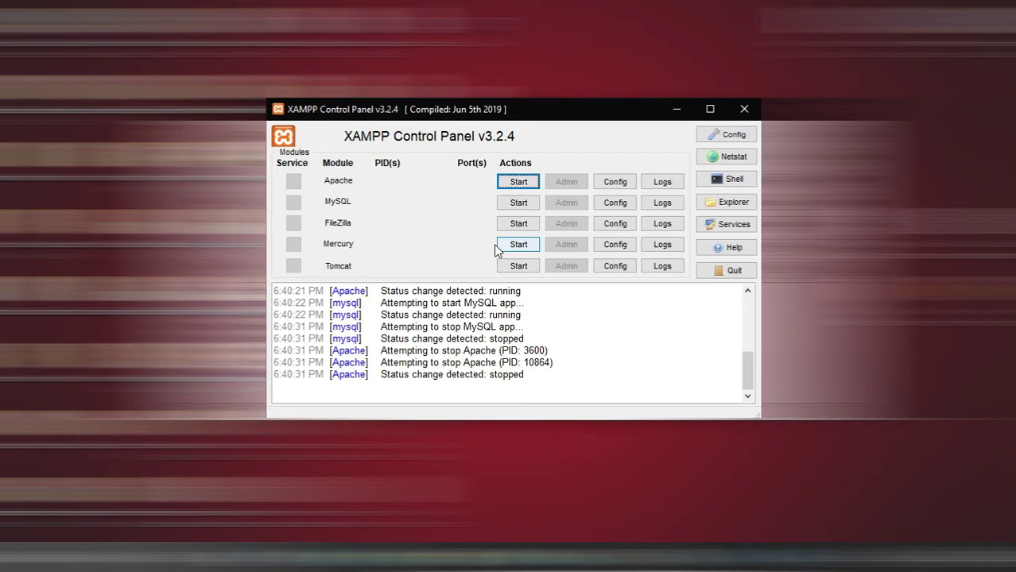
# Step: Start Apache and MySQL in XAMPP, then open phpMyAdmin through the MySQL Admin button
pyautogui.click(518, 181)
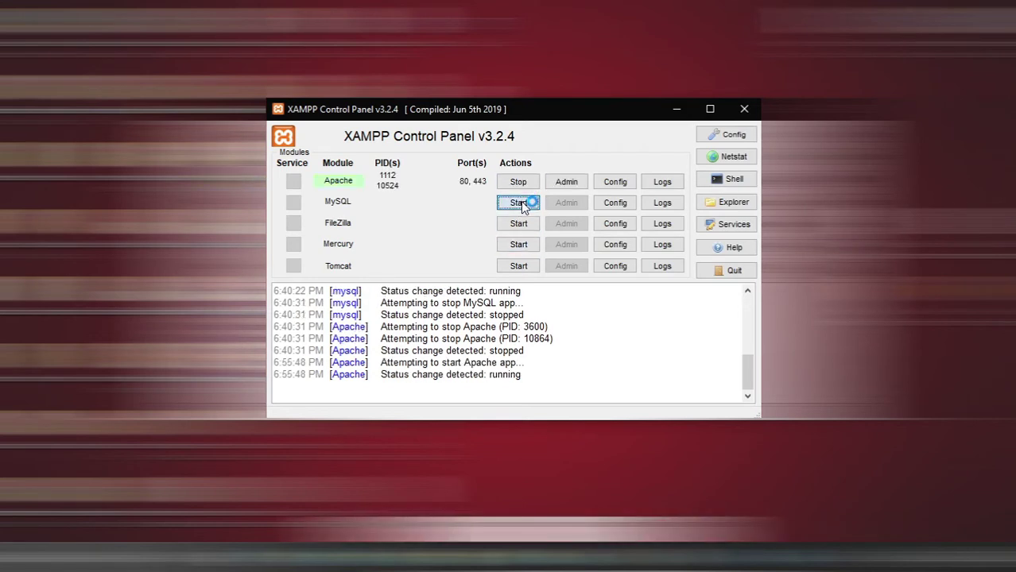
pyautogui.click(518, 202)
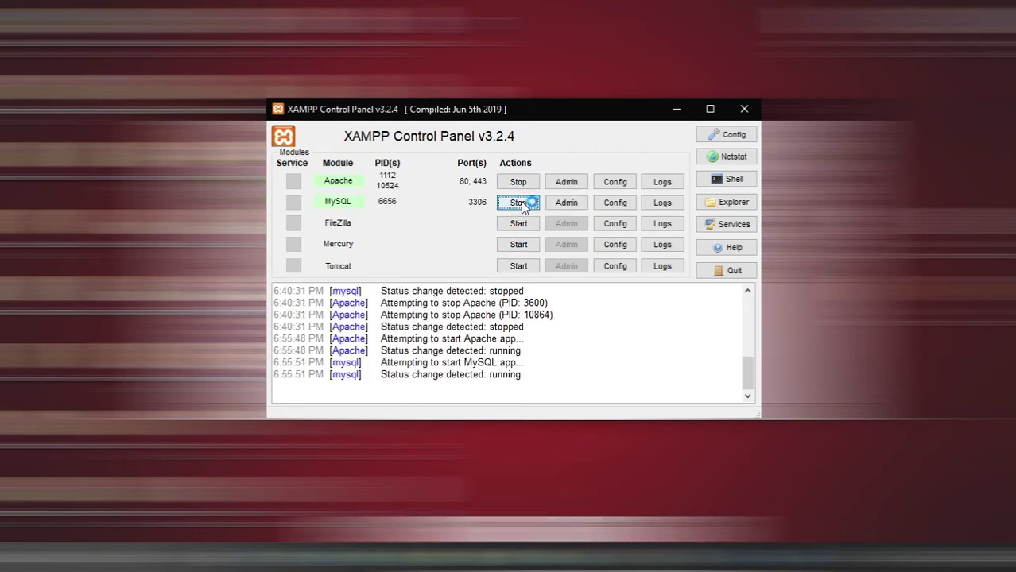
pyautogui.click(564, 204)
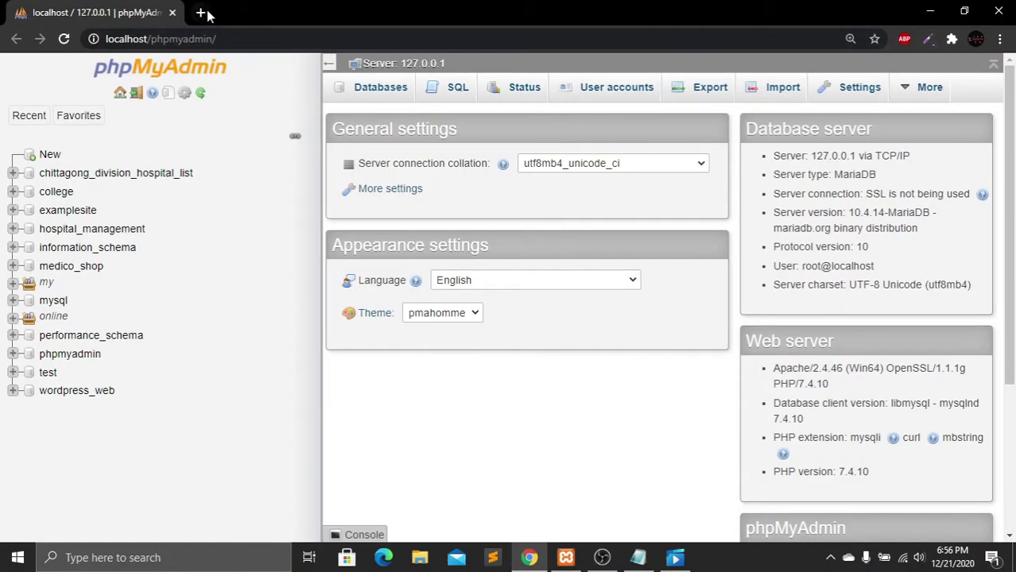
# Step: In a new tab, enter localhost/mywordpress in the address bar using the autocomplete suggestion
pyautogui.click(204, 12)
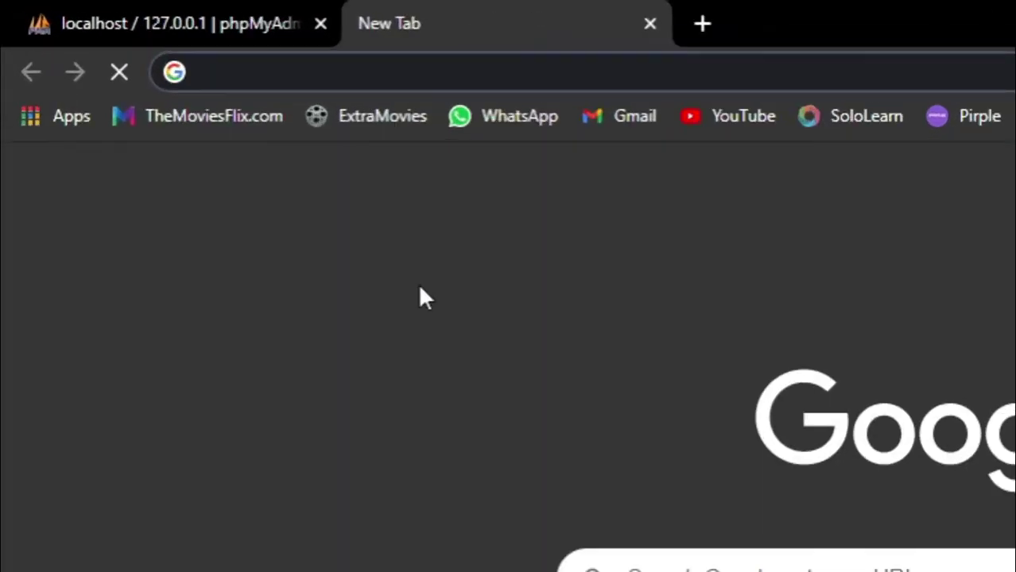
pyautogui.write('localhost')
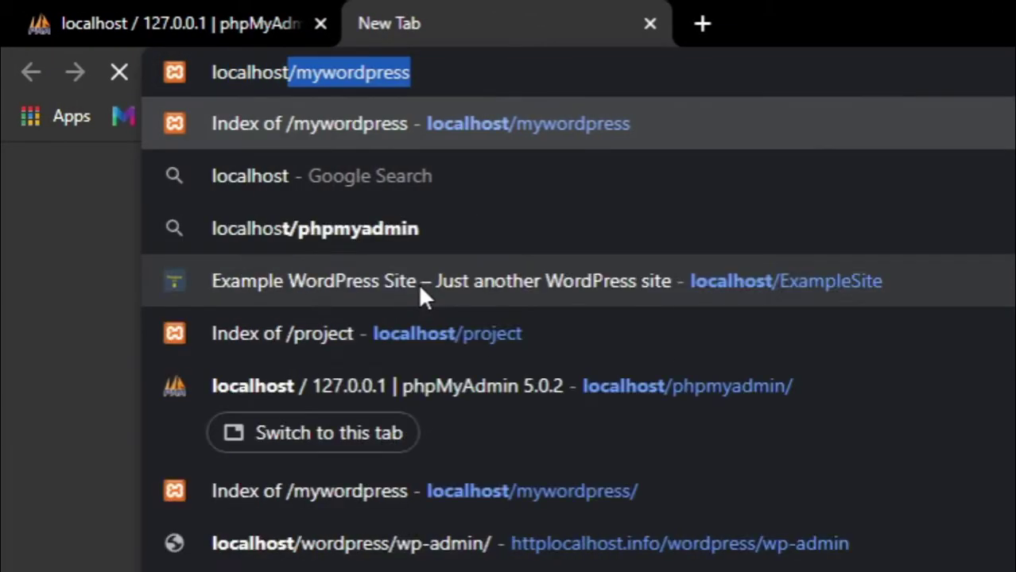
pyautogui.write('/')
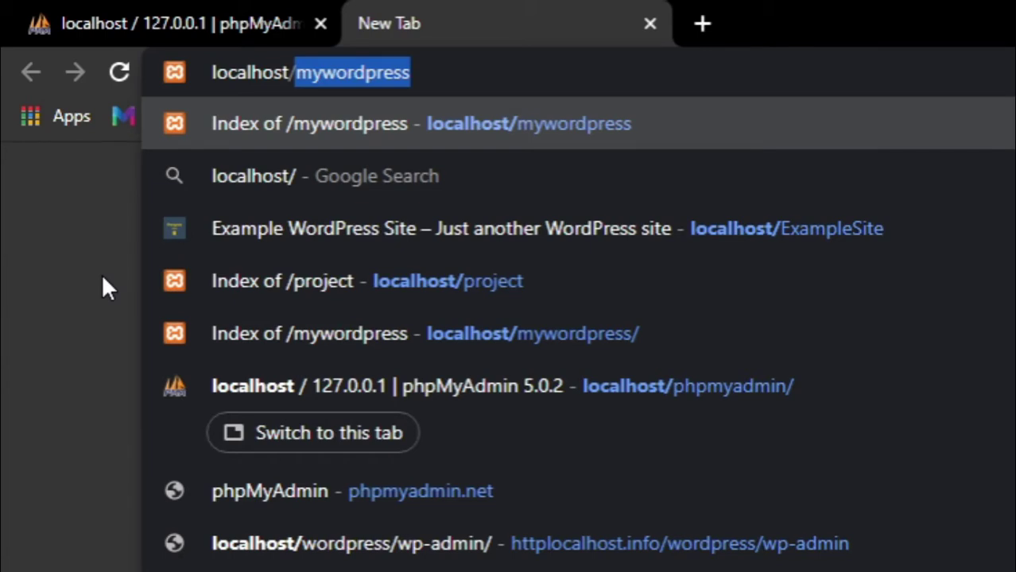
pyautogui.press('BackSpace')
pyautogui.write('my')
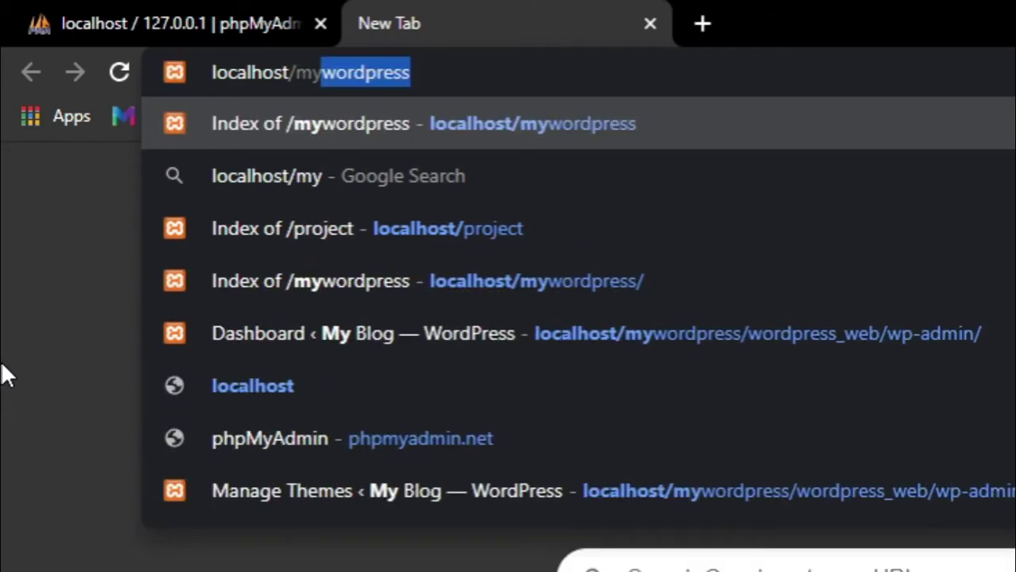
pyautogui.press('Right')
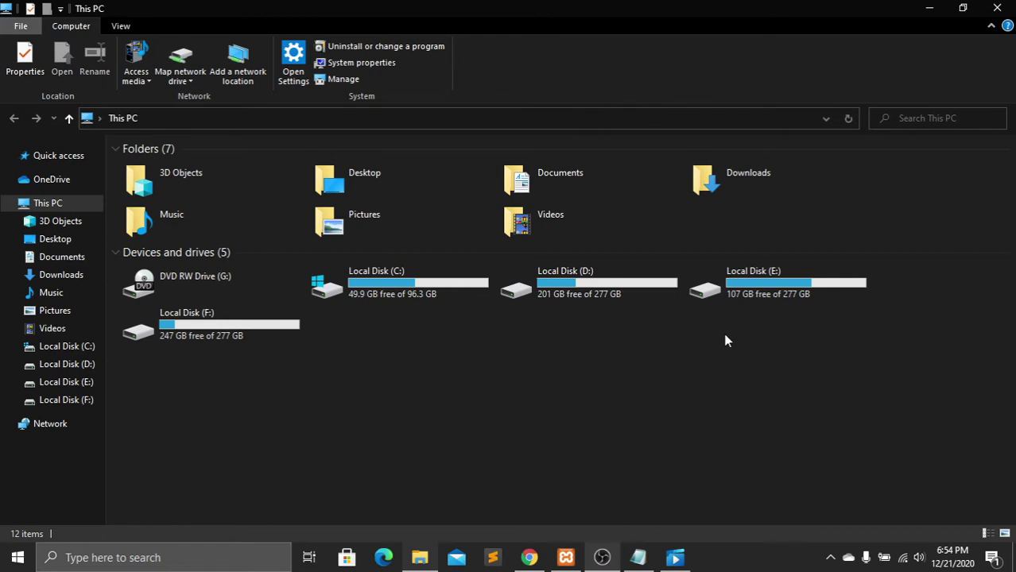
# Step: Browse to C:\xampp\htdocs\mywordpress\wordpress_web, select its WordPress files, and switch back to Chrome
pyautogui.doubleClick(410, 294)
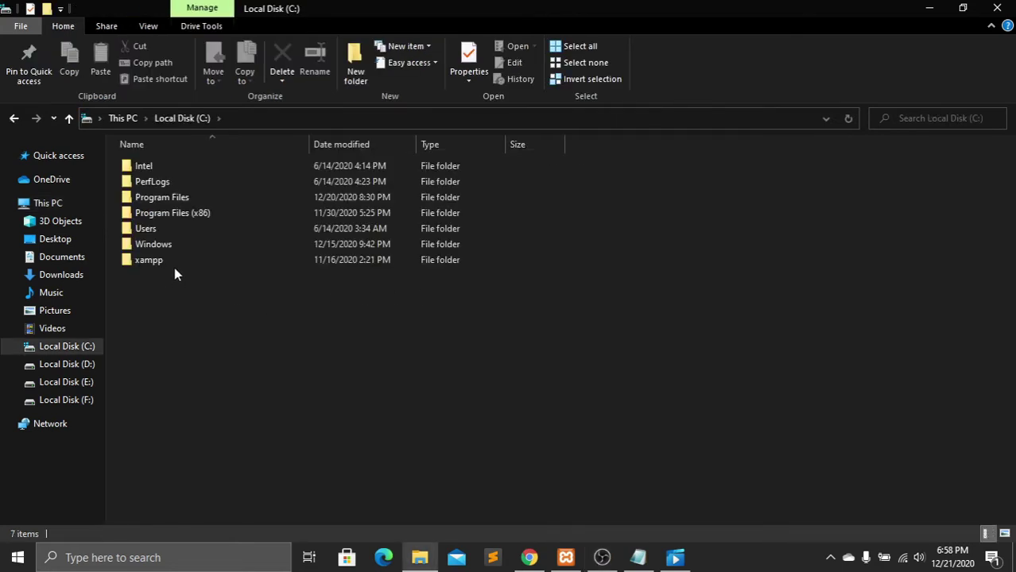
pyautogui.doubleClick(186, 262)
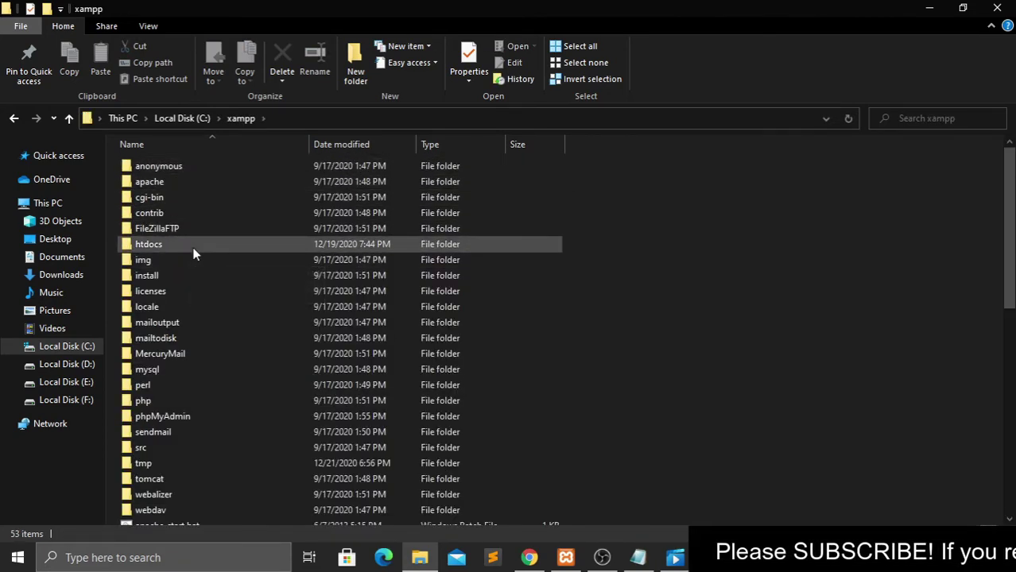
pyautogui.doubleClick(216, 248)
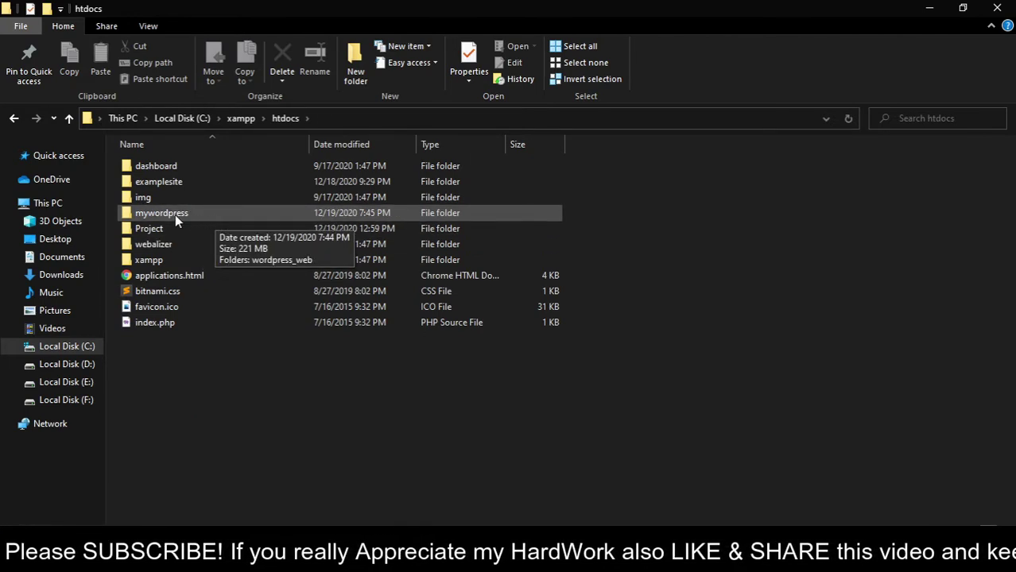
pyautogui.doubleClick(199, 216)
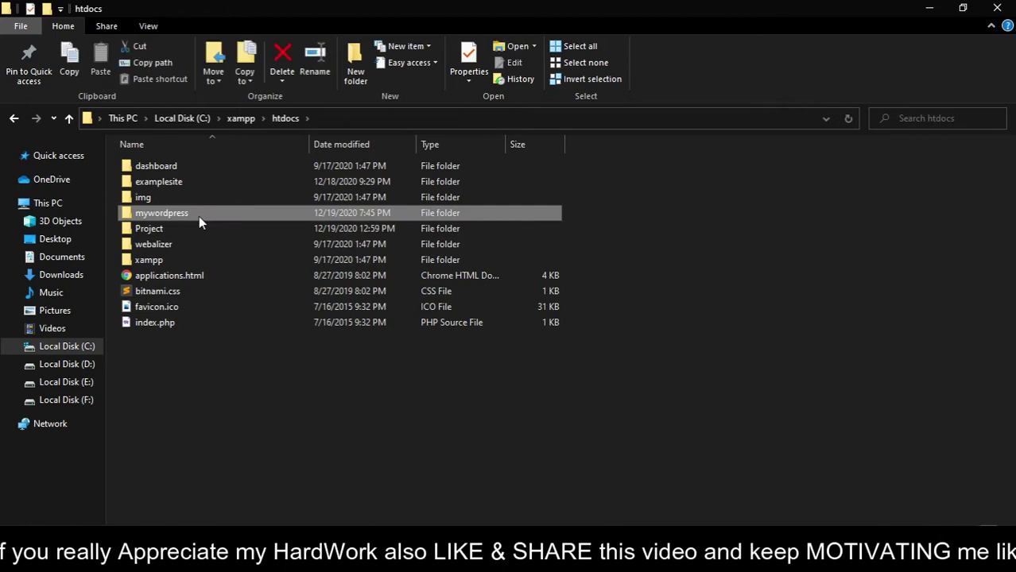
pyautogui.doubleClick(213, 165)
pyautogui.moveTo(708, 177); pyautogui.dragTo(519, 487)
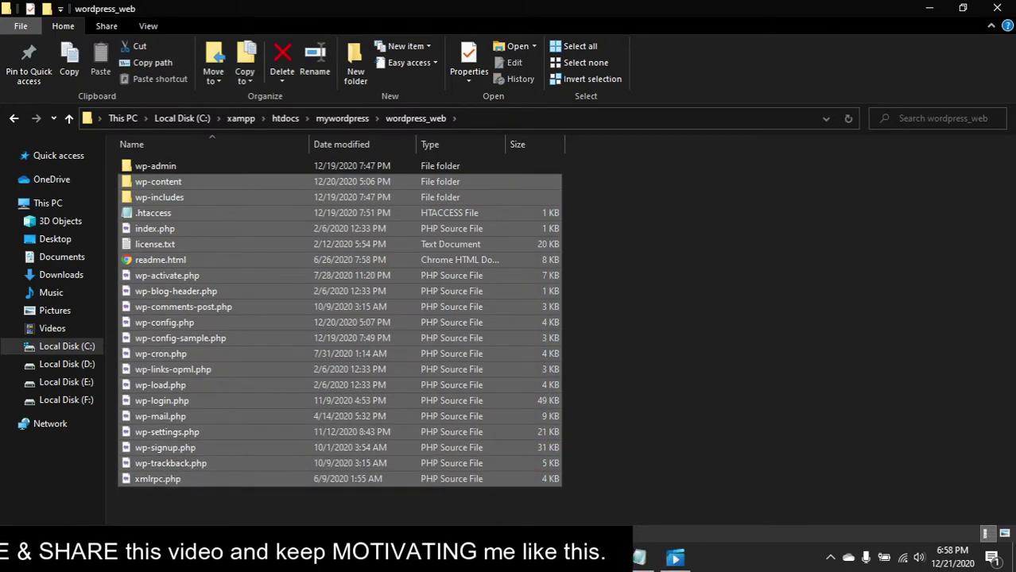
pyautogui.click(529, 558)
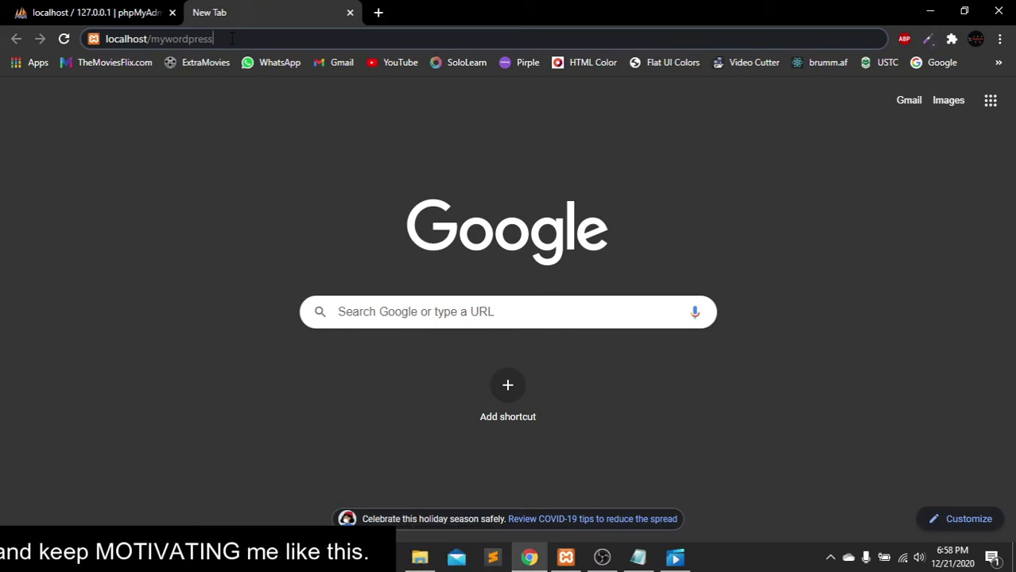
# Step: Load localhost/mywordpress, open the wordpress_web folder to view the My Blog site, and select its address
pyautogui.press('Return')
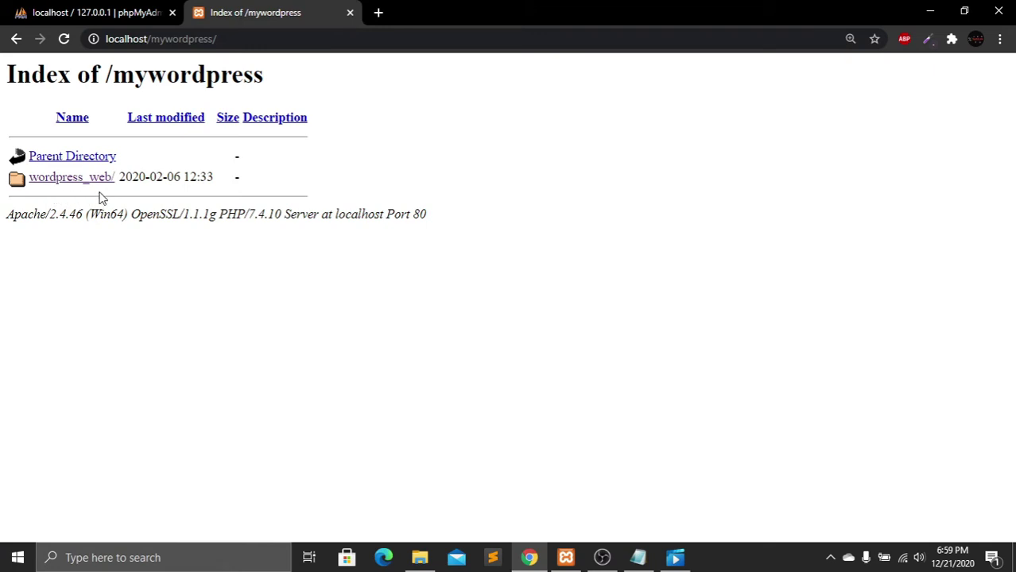
pyautogui.click(89, 180)
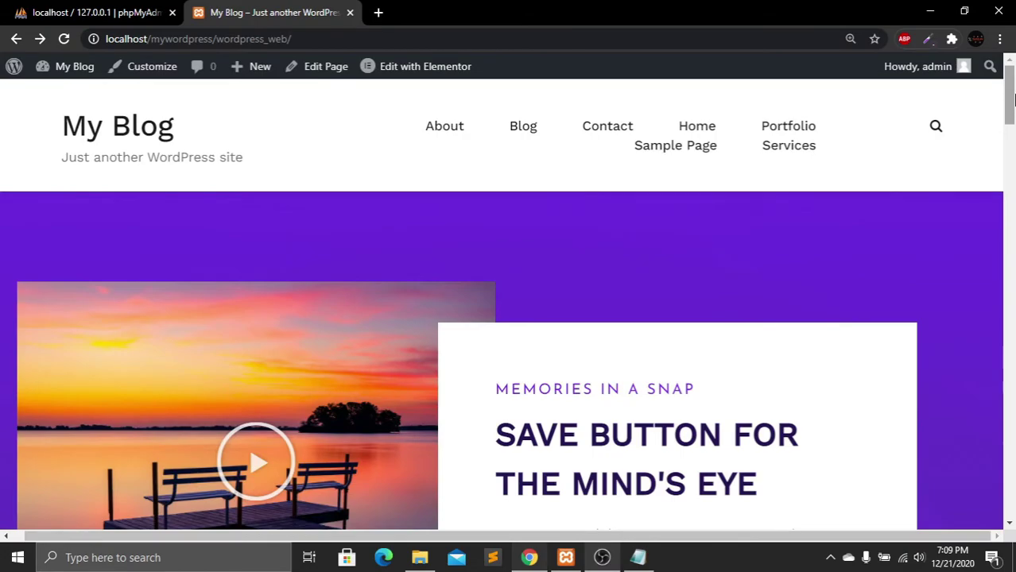
pyautogui.scroll(-10, 991, 291)
pyautogui.moveTo(1008, 290); pyautogui.dragTo(1009, 96)
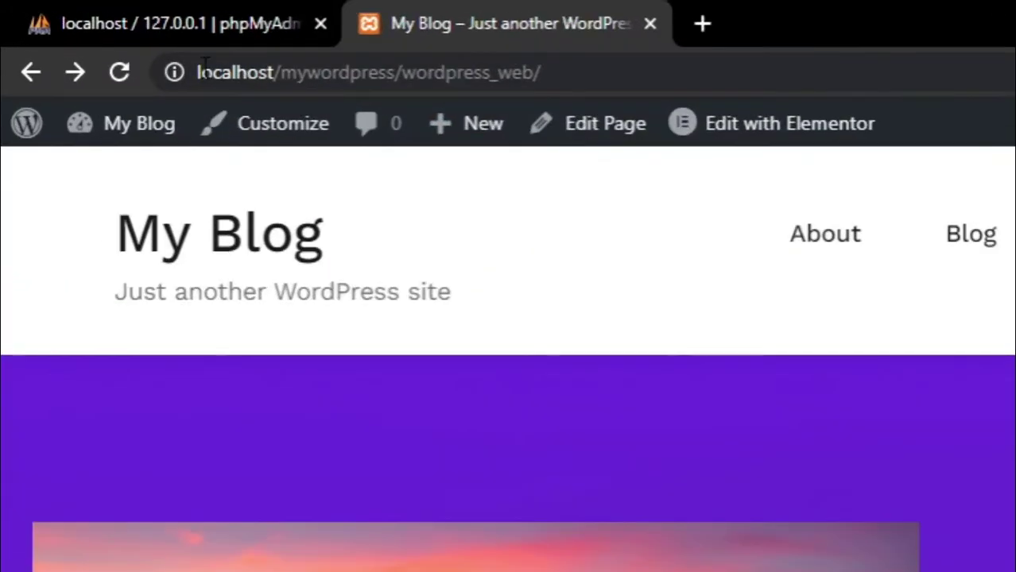
pyautogui.moveTo(106, 38); pyautogui.dragTo(181, 39)
pyautogui.moveTo(337, 87); pyautogui.dragTo(556, 76)
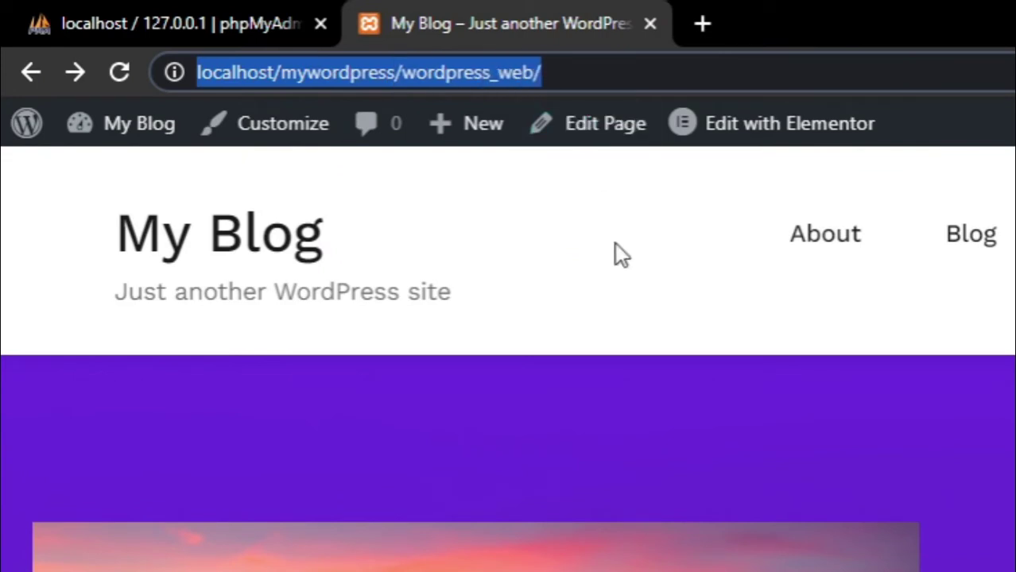
pyautogui.click(614, 243)
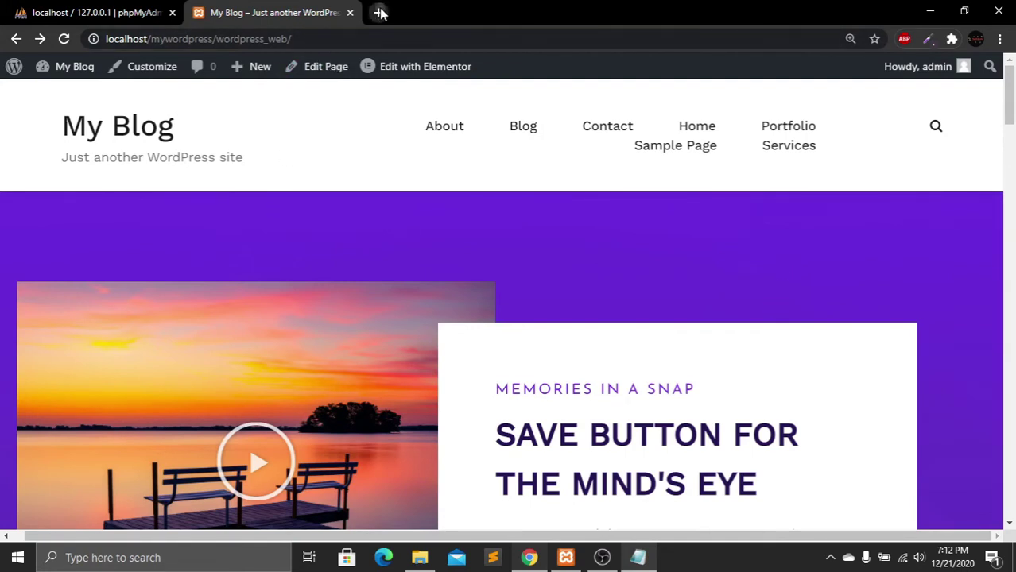
# Step: Go to domainracer.com in a new tab, fixing the misspelled site name
pyautogui.click(378, 12)
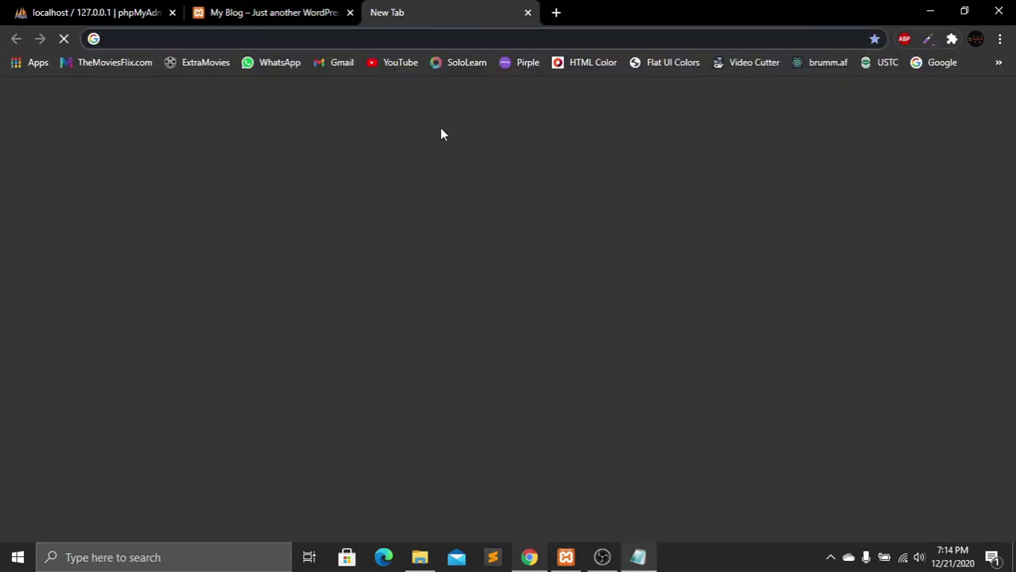
pyautogui.write('domainrecer')
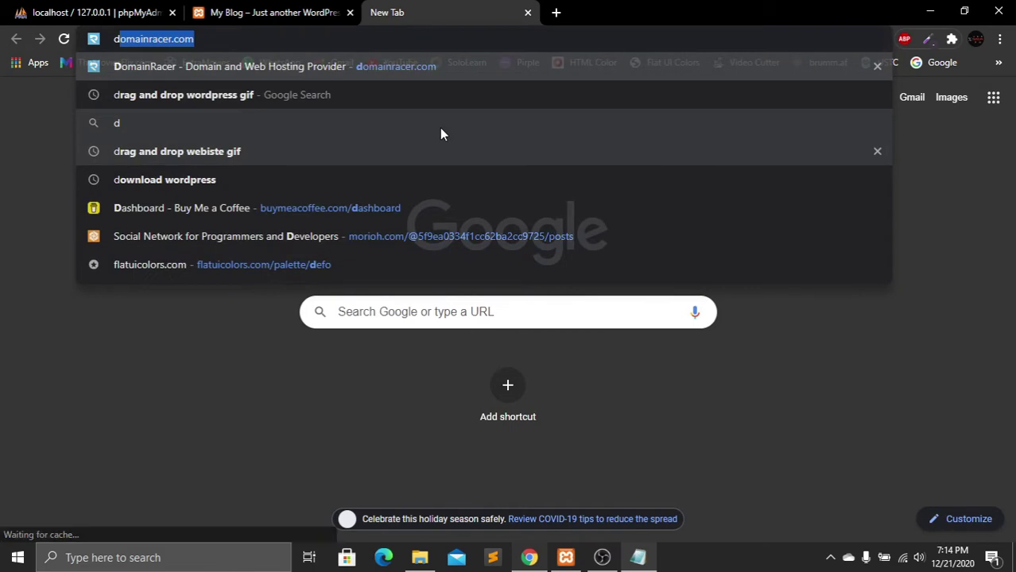
pyautogui.press('BackSpace')
pyautogui.press('BackSpace')
pyautogui.press('BackSpace')
pyautogui.press('BackSpace')
pyautogui.write('acer.com')
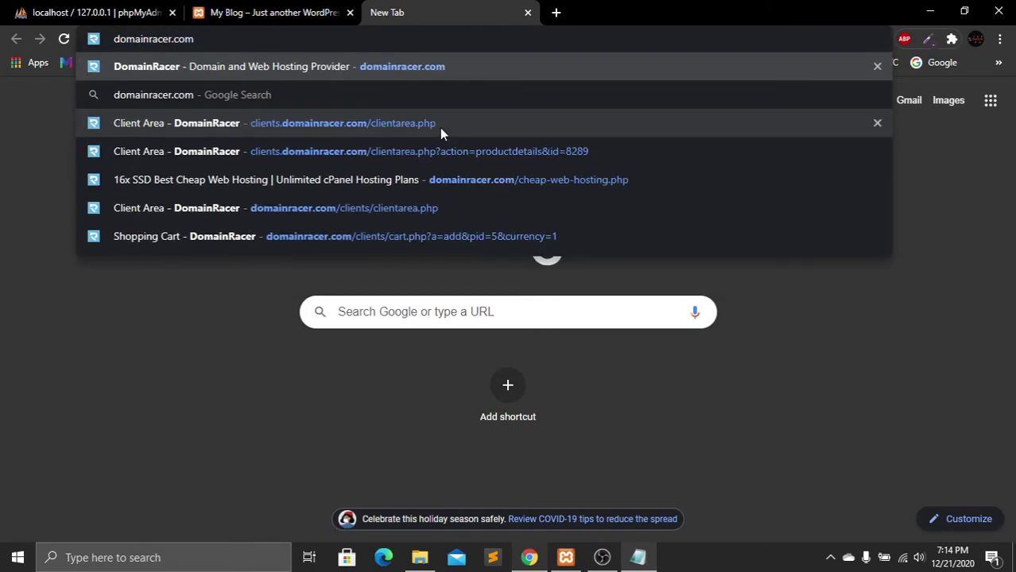
pyautogui.press('Return')
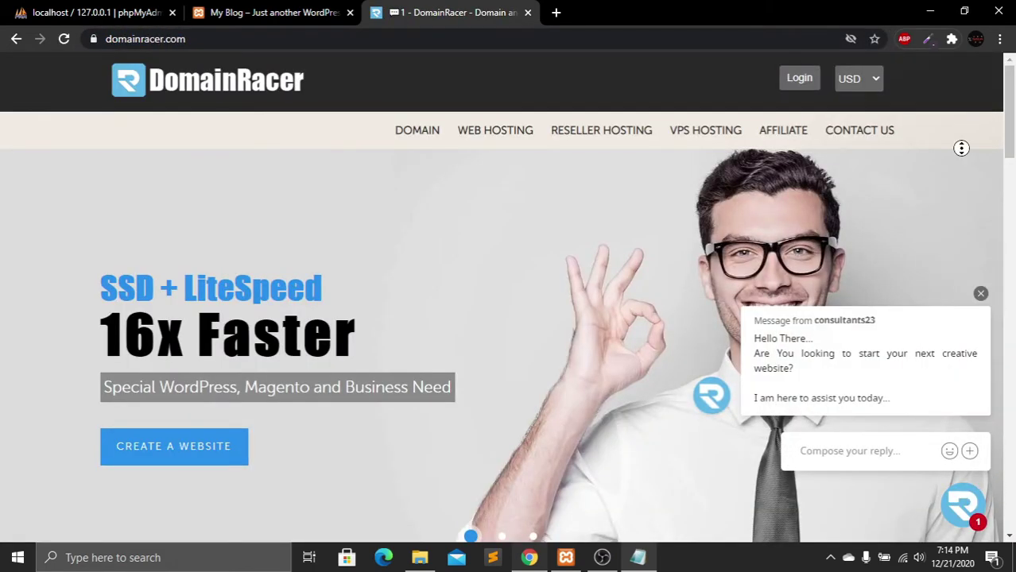
# Step: Scroll through the DomainRacer homepage, then open the WEB HOSTING plans page and scroll it
pyautogui.scroll(-3, 961, 147)
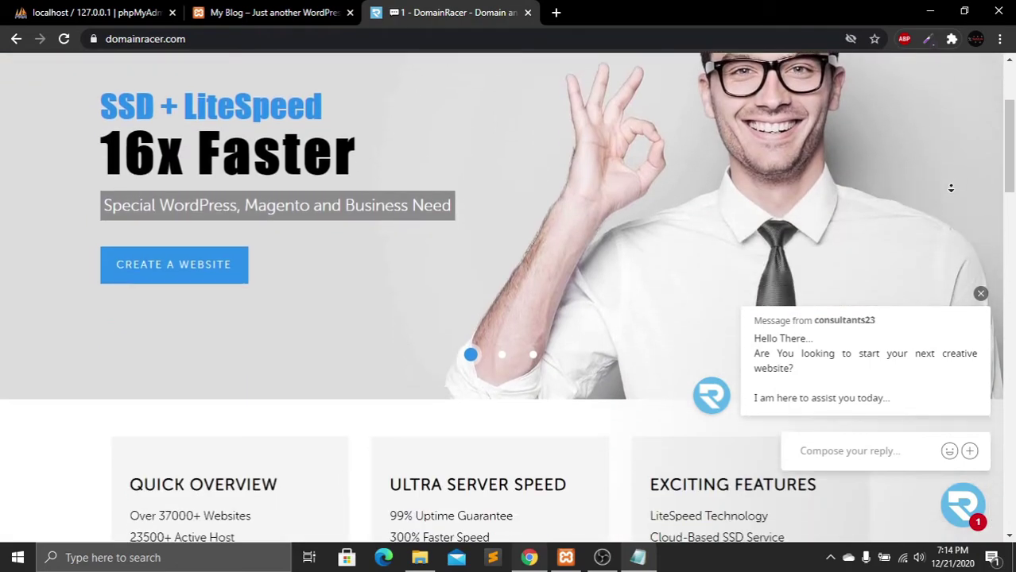
pyautogui.scroll(-5, 950, 188)
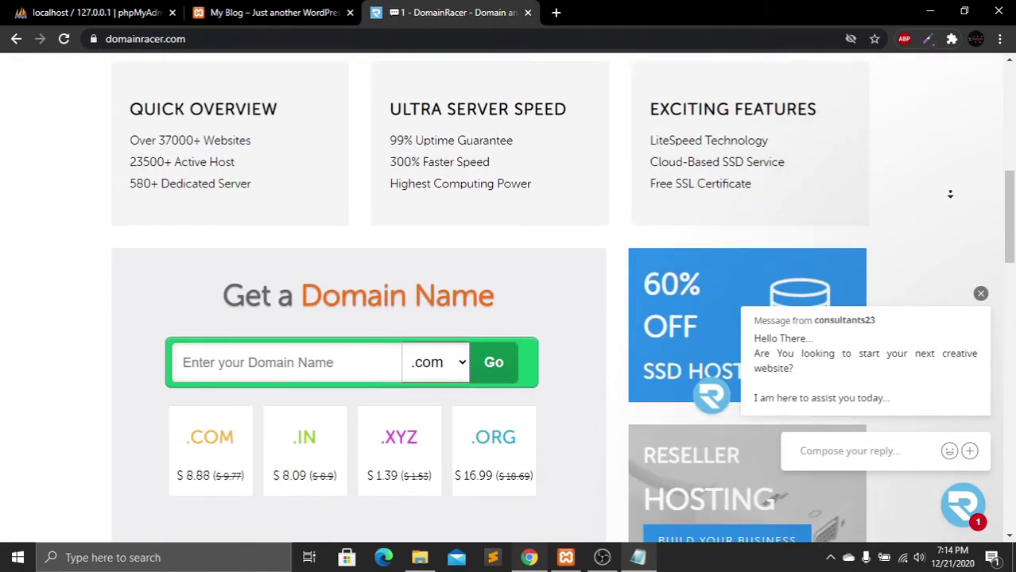
pyautogui.scroll(-5, 950, 194)
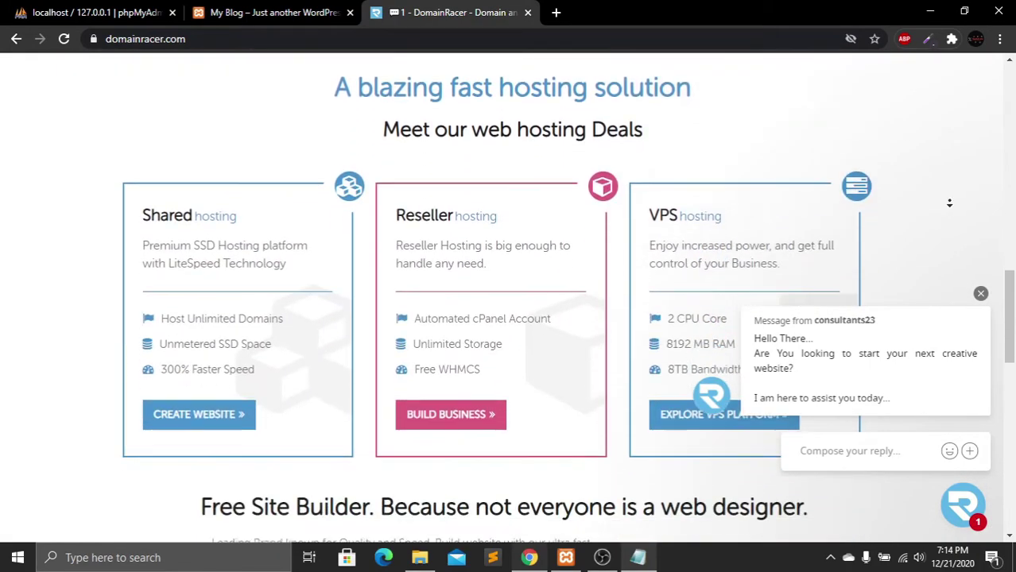
pyautogui.scroll(-9, 949, 203)
pyautogui.scroll(-3, 949, 203)
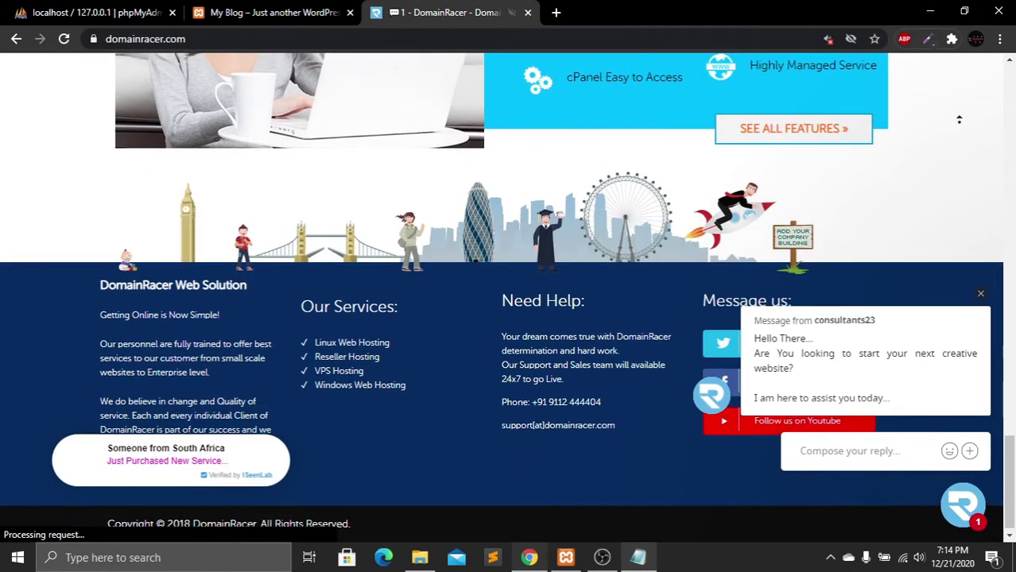
pyautogui.scroll(11, 958, 122)
pyautogui.scroll(14, 955, 75)
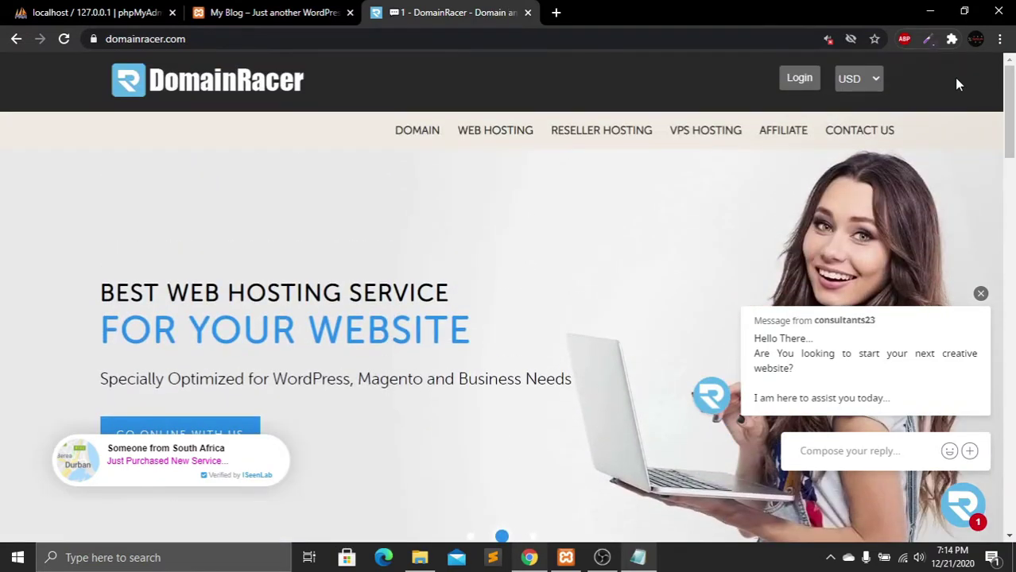
pyautogui.click(512, 134)
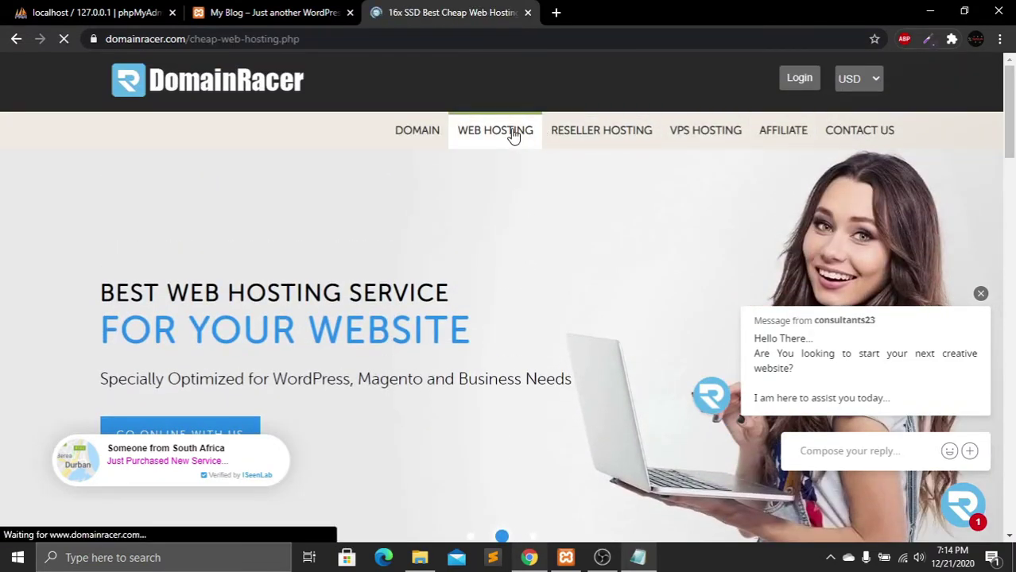
pyautogui.scroll(-2, 558, 203)
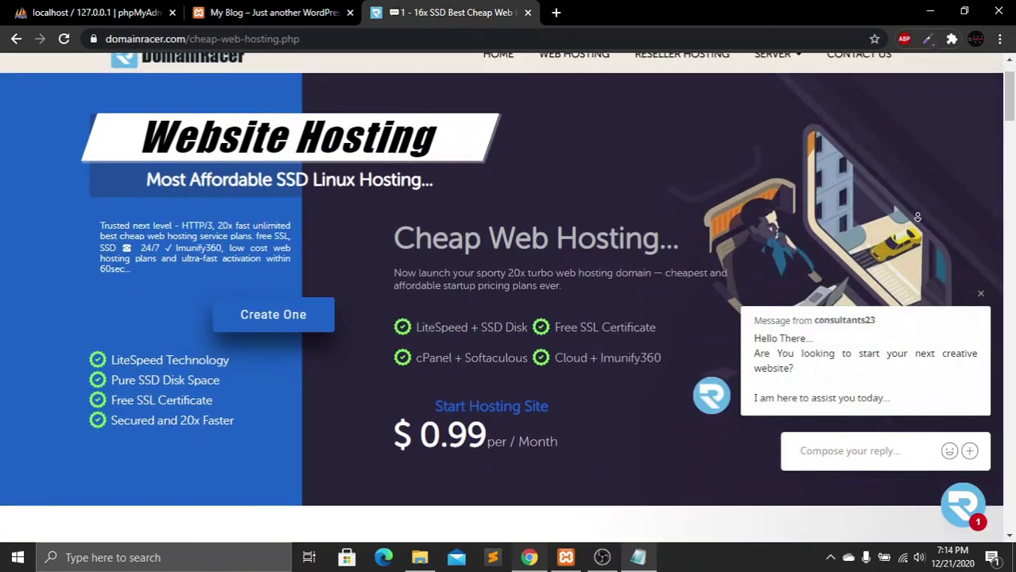
pyautogui.scroll(-2, 509, 286)
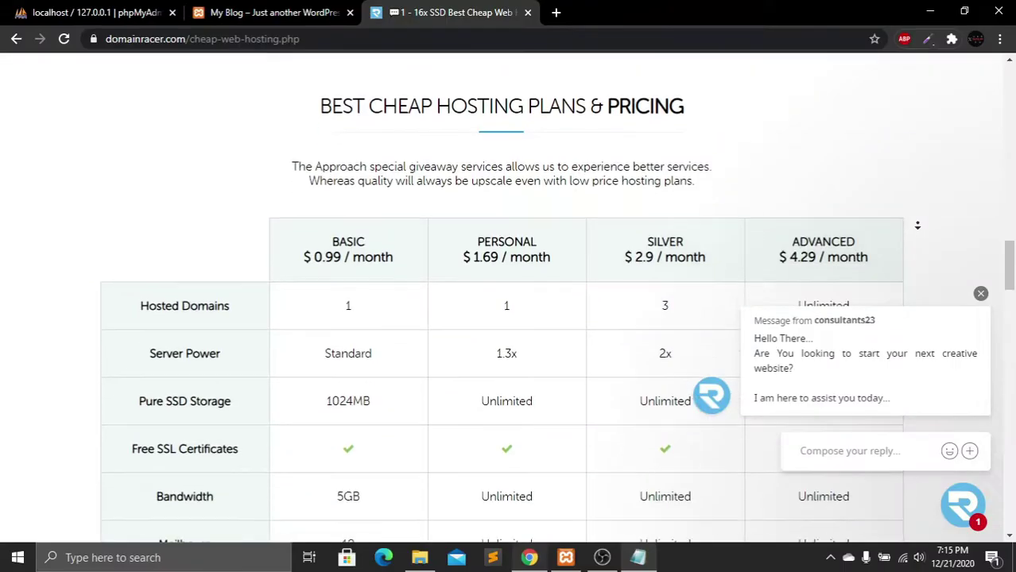
pyautogui.scroll(-6, 918, 225)
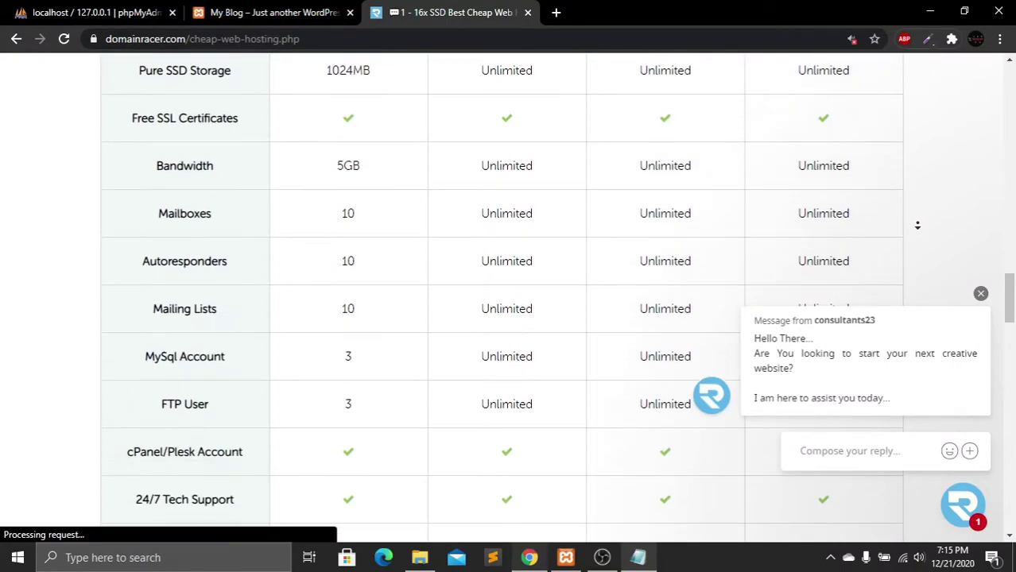
pyautogui.scroll(-8, 917, 225)
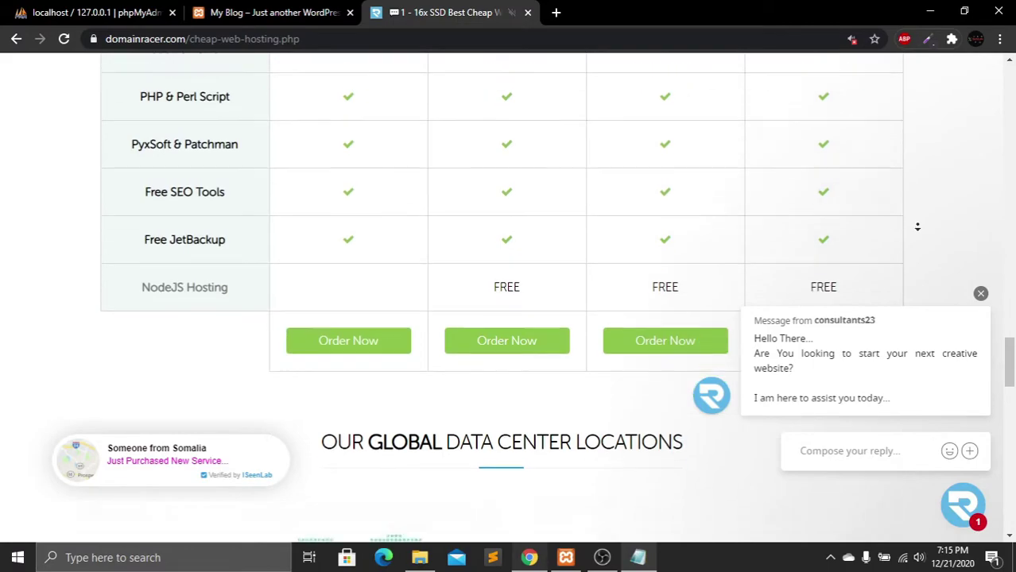
pyautogui.scroll(-10, 917, 230)
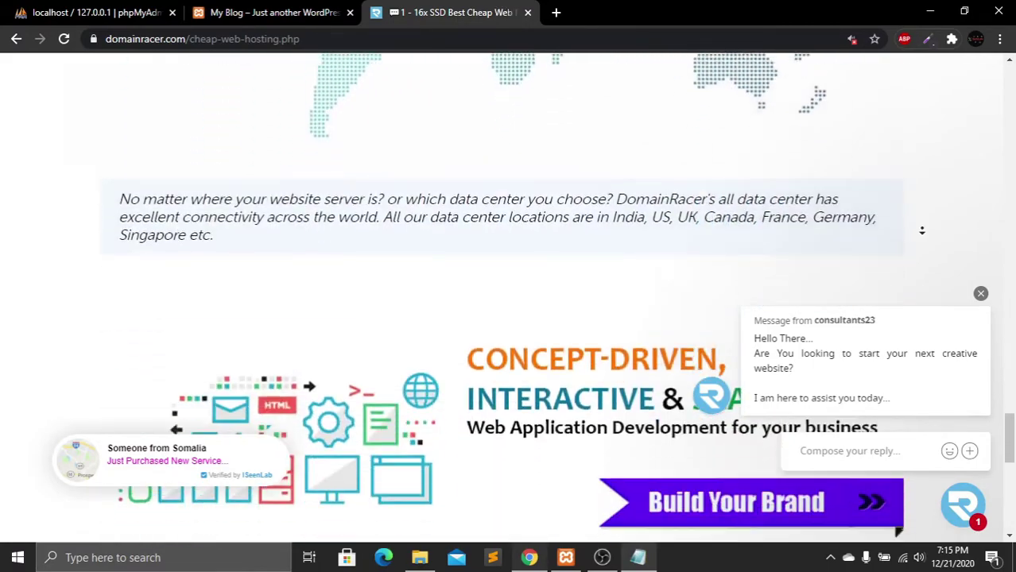
pyautogui.scroll(-6, 944, 241)
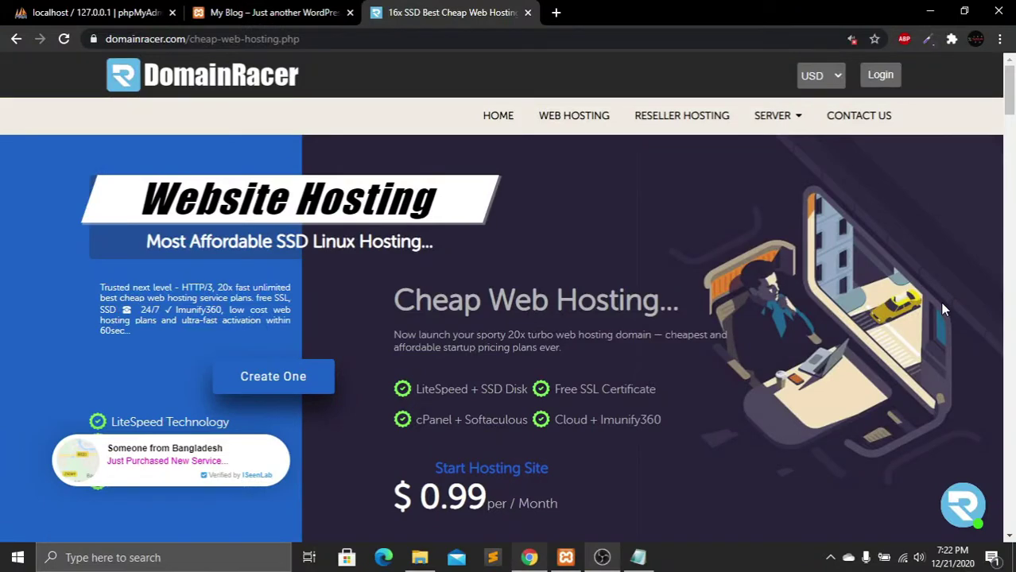
pyautogui.scroll(-1, 890, 259)
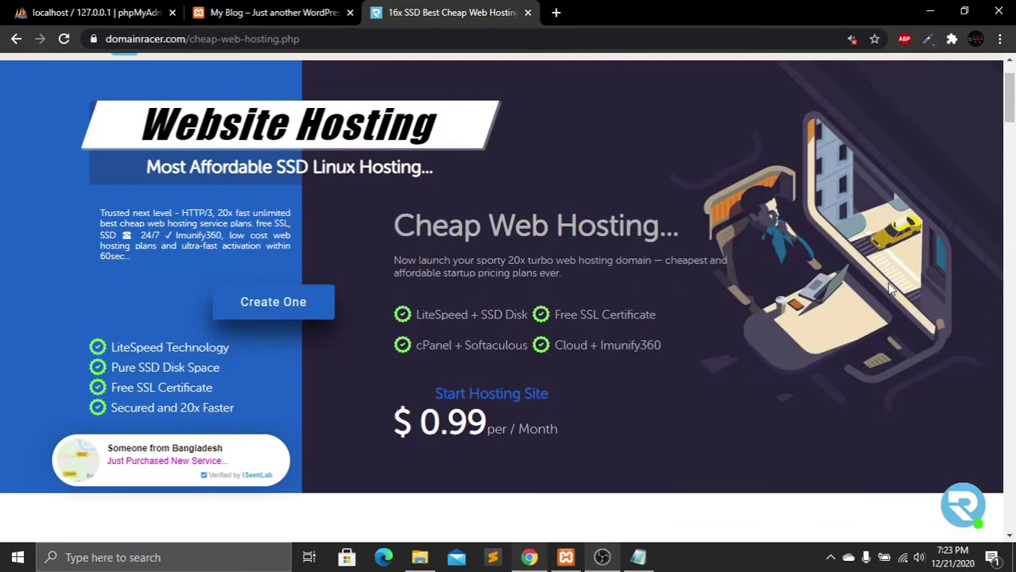
pyautogui.moveTo(395, 226); pyautogui.dragTo(642, 227)
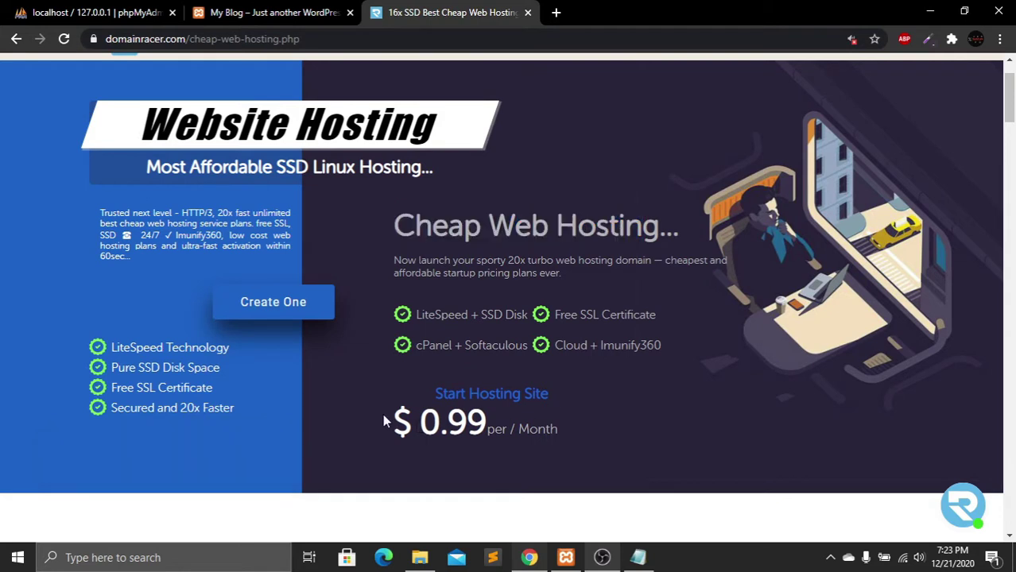
pyautogui.moveTo(388, 421); pyautogui.dragTo(494, 425)
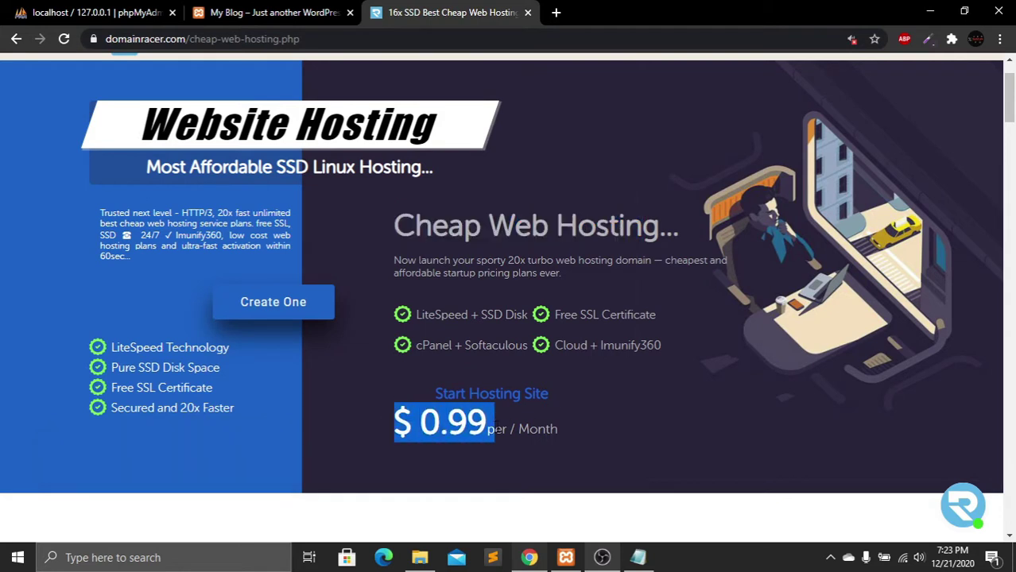
pyautogui.click(595, 442)
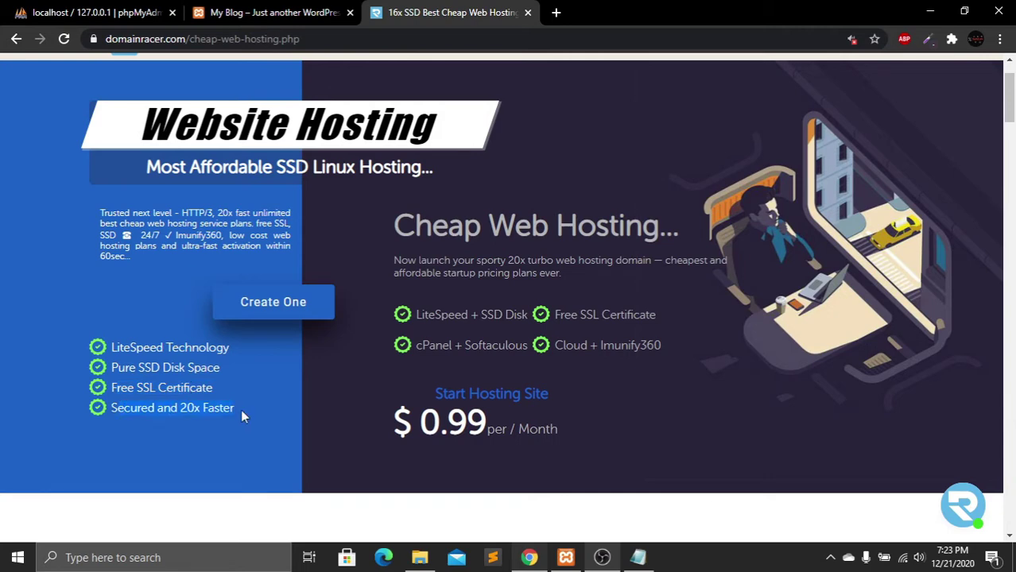
pyautogui.moveTo(1010, 94); pyautogui.dragTo(1011, 171)
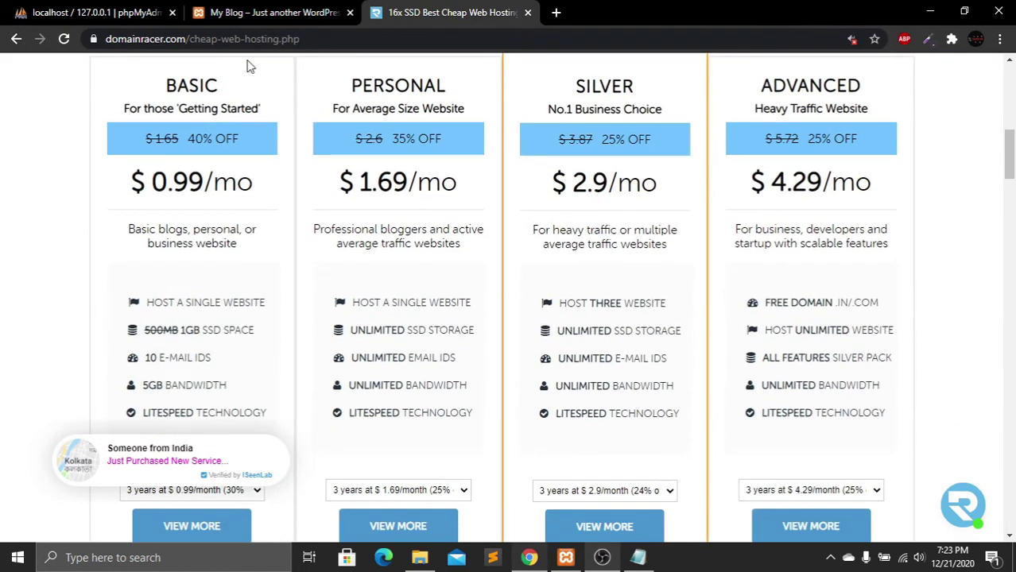
pyautogui.doubleClick(199, 80)
pyautogui.moveTo(151, 178); pyautogui.dragTo(239, 184)
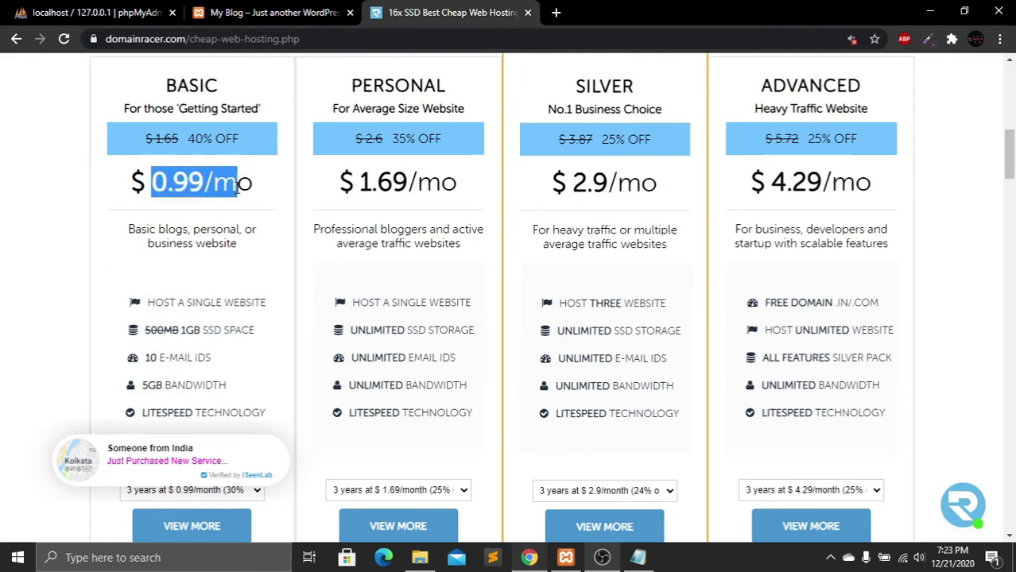
pyautogui.moveTo(349, 83); pyautogui.dragTo(461, 97)
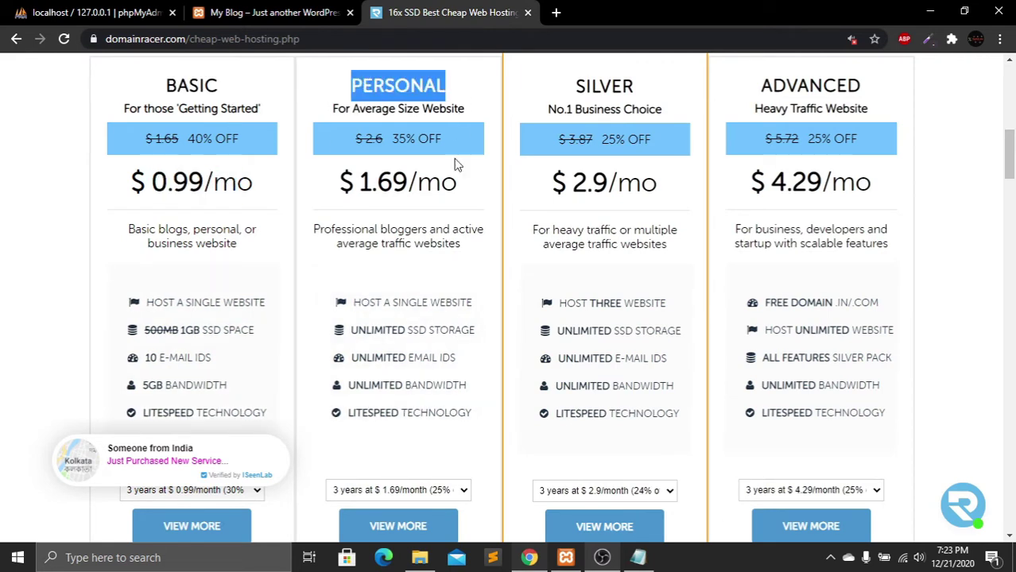
pyautogui.moveTo(355, 185); pyautogui.dragTo(461, 193)
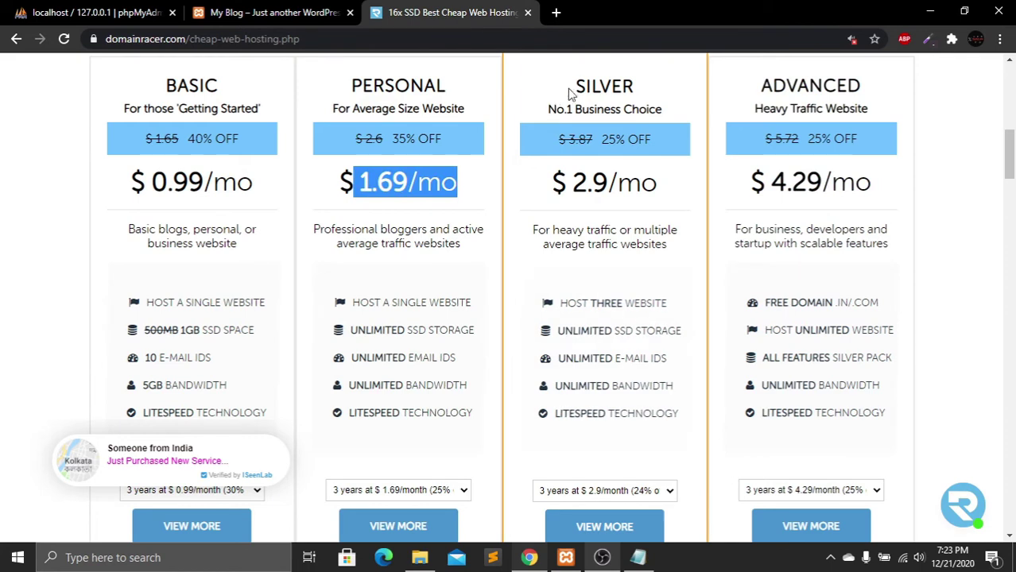
pyautogui.moveTo(572, 84); pyautogui.dragTo(632, 87)
pyautogui.moveTo(563, 182); pyautogui.dragTo(659, 190)
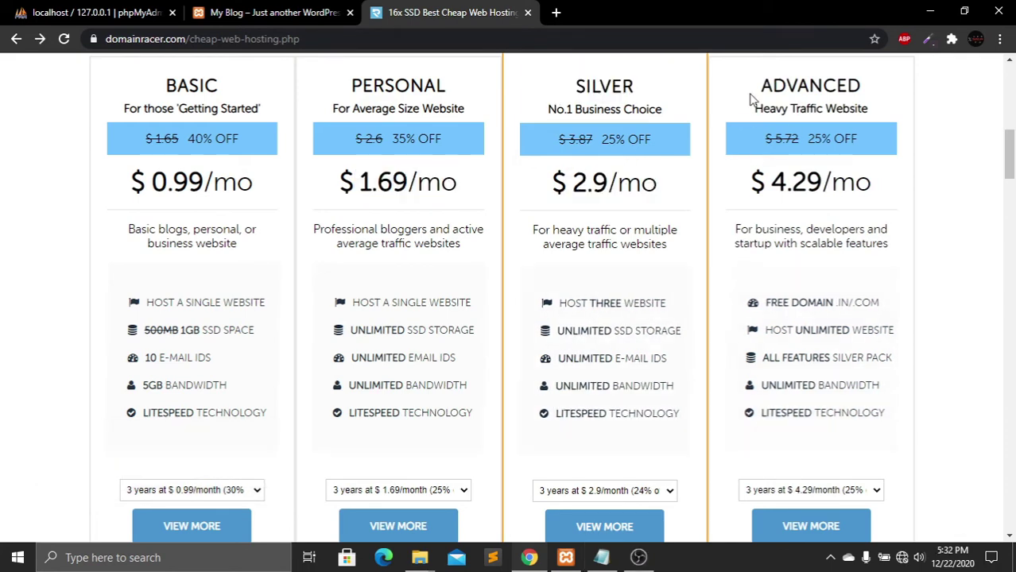
pyautogui.moveTo(750, 99); pyautogui.dragTo(870, 91)
pyautogui.moveTo(772, 188); pyautogui.dragTo(872, 187)
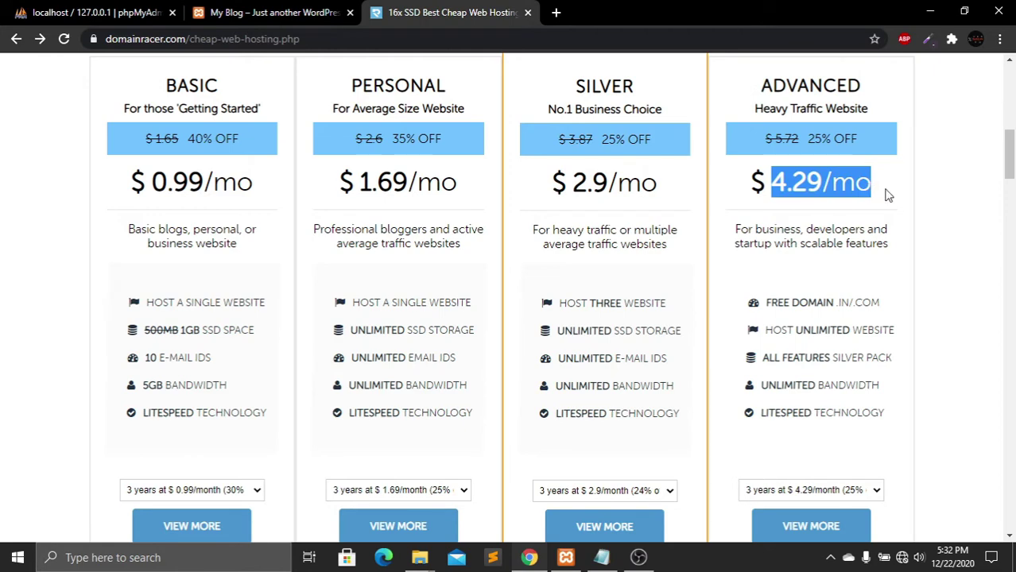
pyautogui.click(653, 211)
pyautogui.scroll(-8, 653, 211)
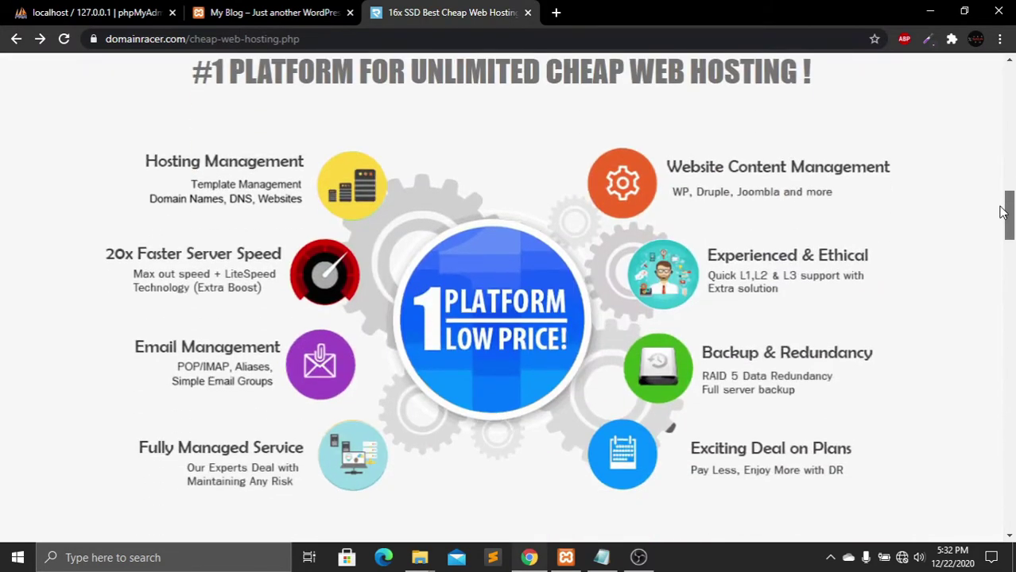
pyautogui.moveTo(1003, 212); pyautogui.dragTo(1003, 209)
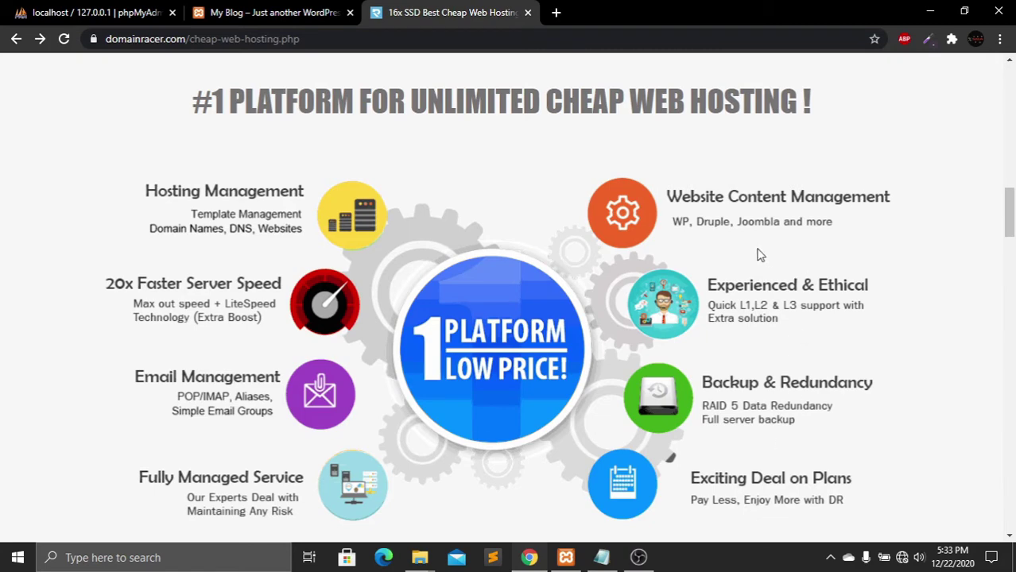
pyautogui.moveTo(1005, 215); pyautogui.dragTo(1006, 512)
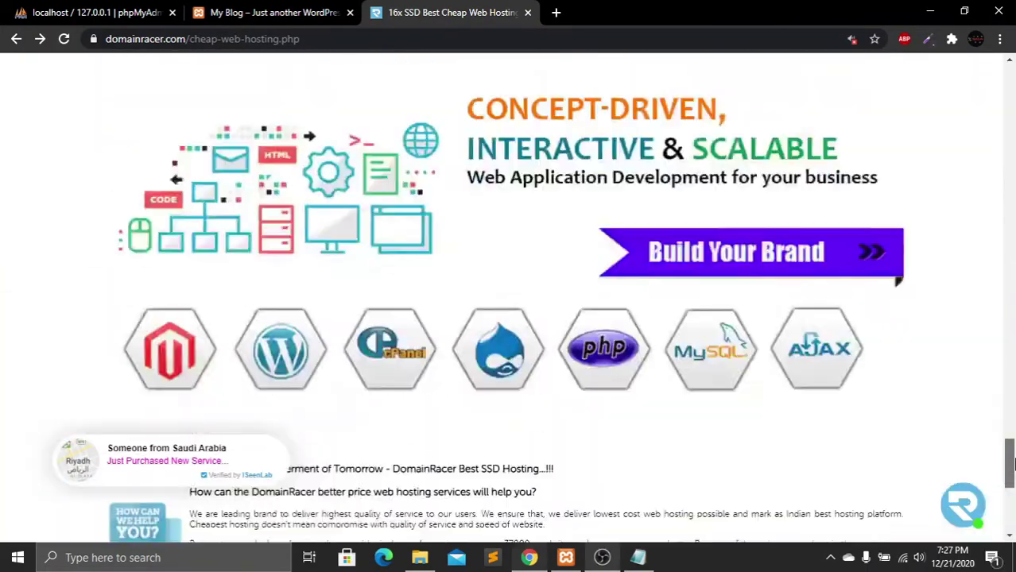
pyautogui.moveTo(1006, 441); pyautogui.dragTo(1009, 173)
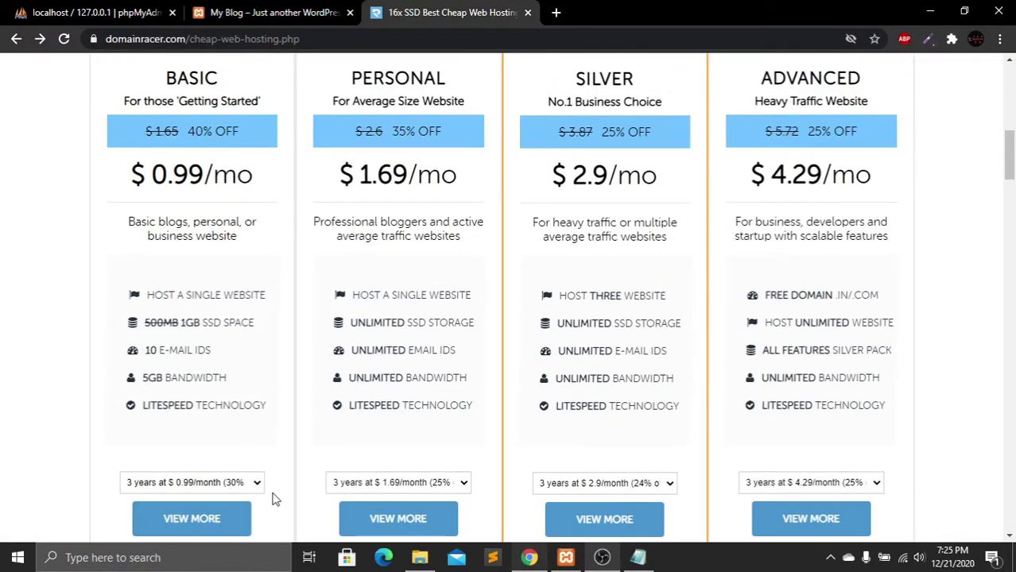
# Step: Order the Basic hosting plan and register a new domain with the .com extension
pyautogui.click(211, 524)
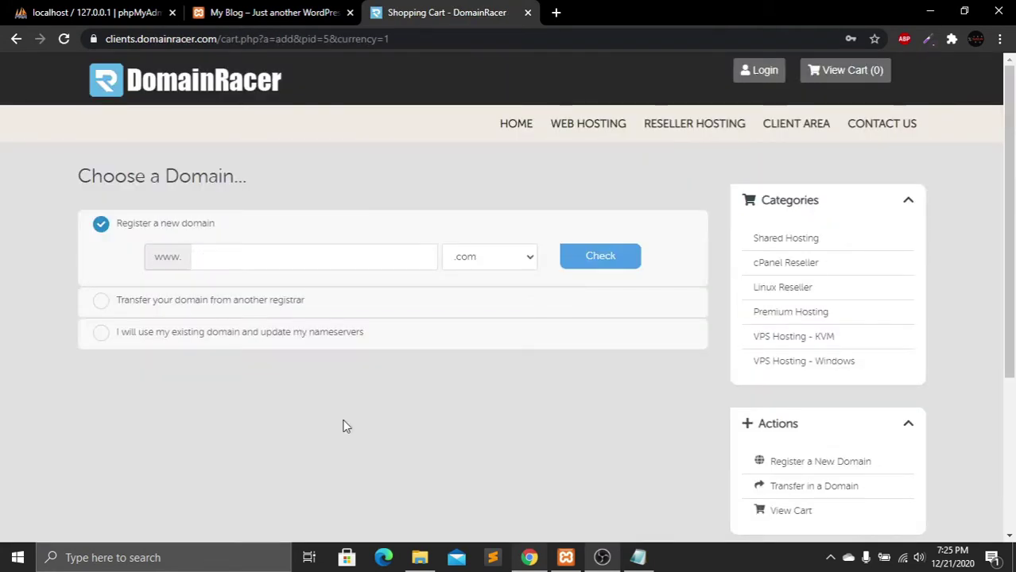
pyautogui.click(256, 261)
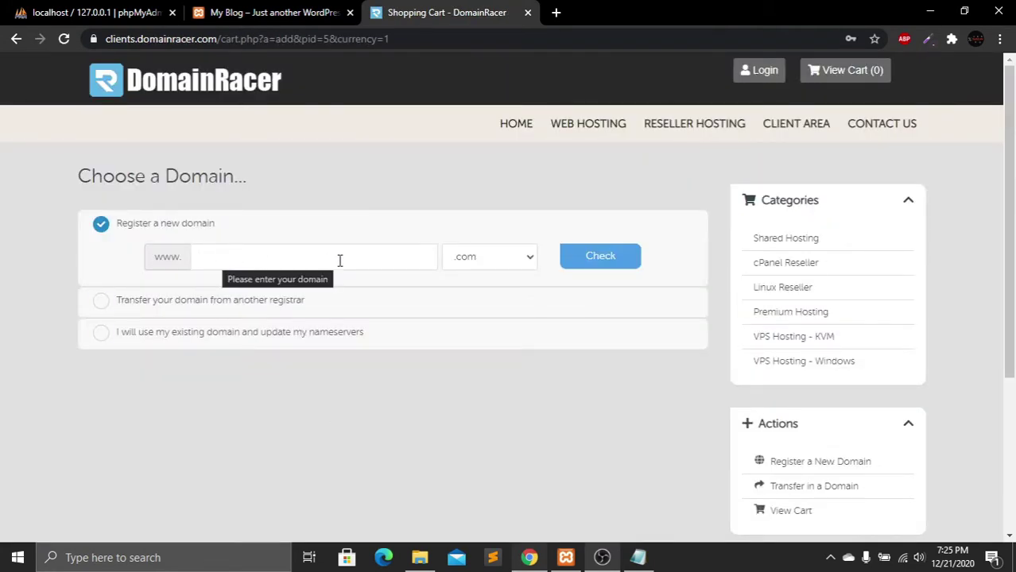
pyautogui.click(525, 259)
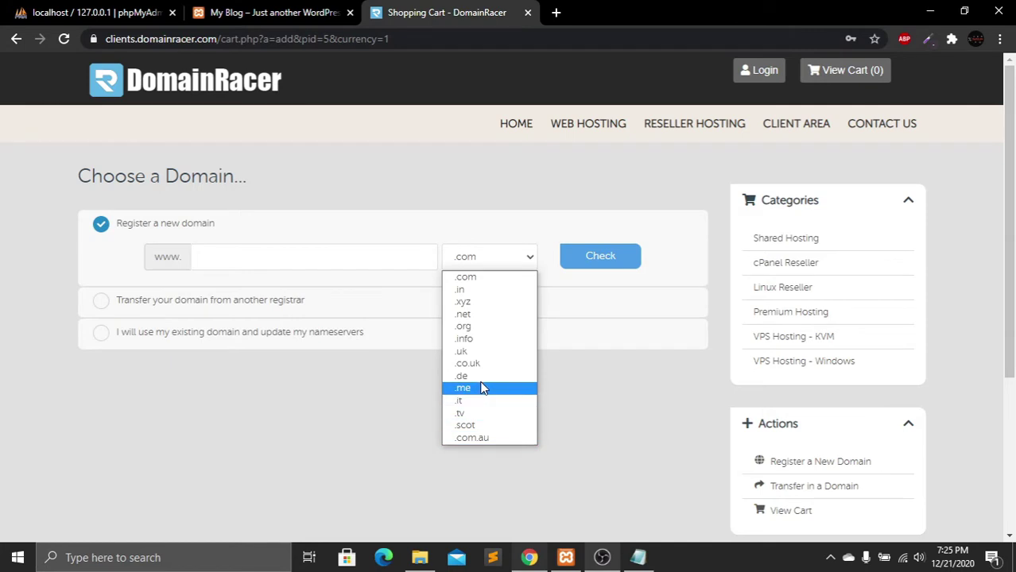
pyautogui.click(531, 260)
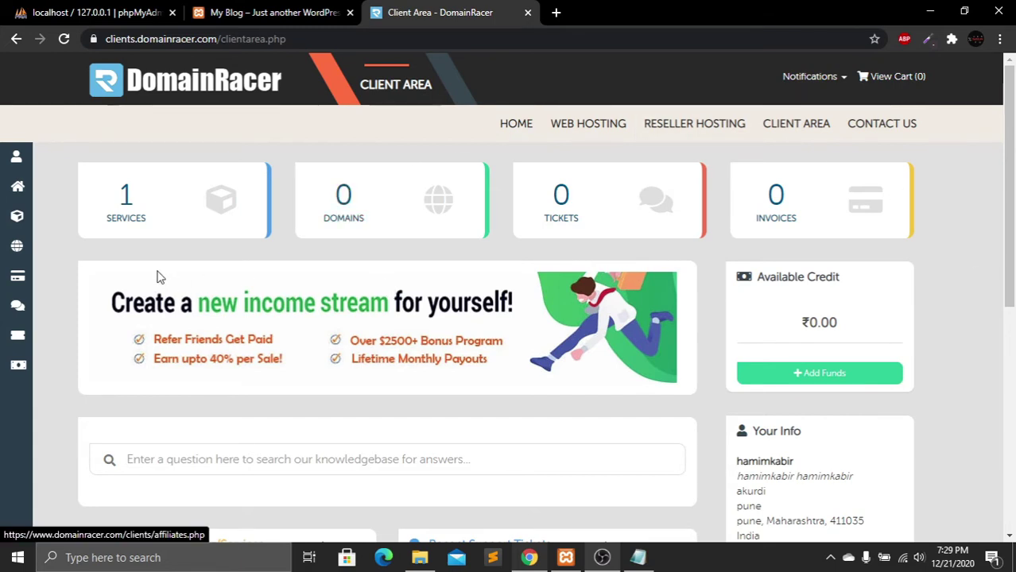
# Step: Open My Services from the Services section of the client area sidebar
pyautogui.moveTo(19, 223)
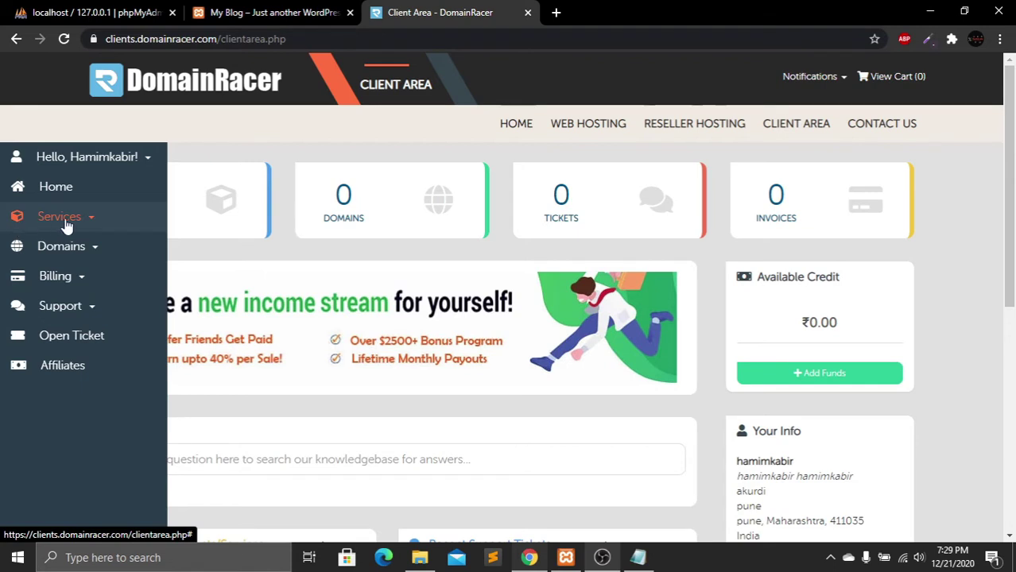
pyautogui.click(62, 227)
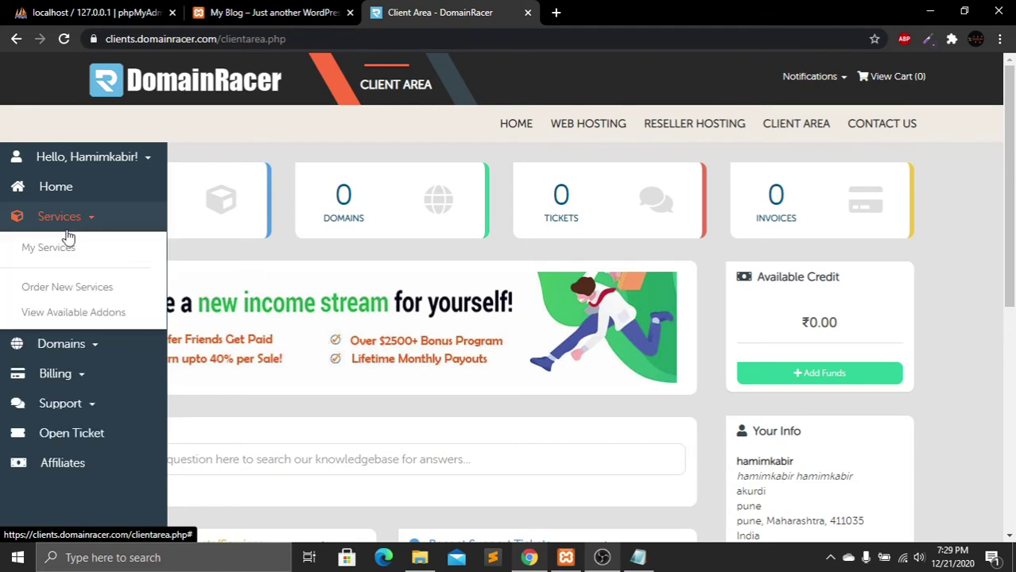
pyautogui.click(54, 255)
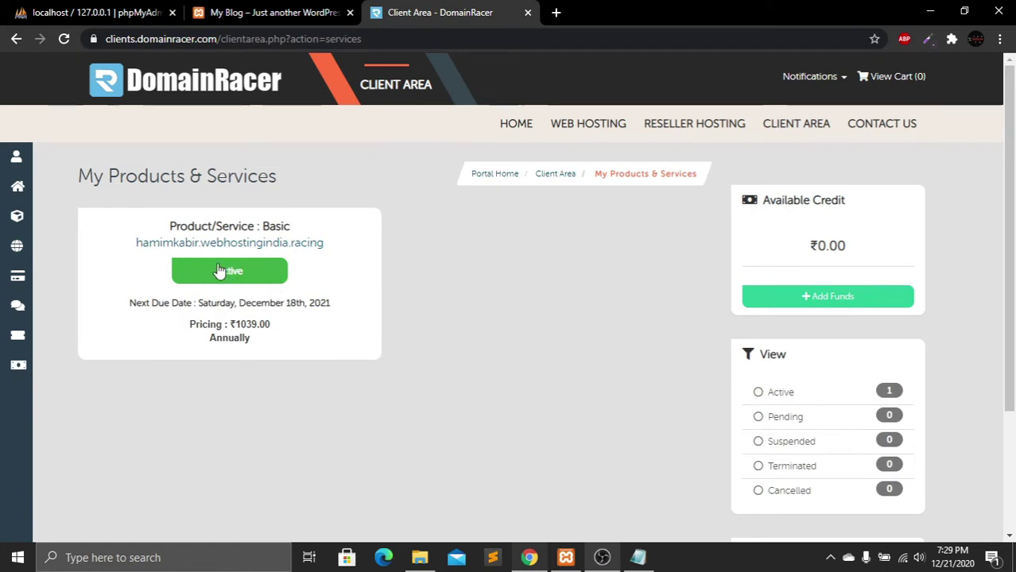
# Step: Open the hosted domain in a new tab, view its cgi-bin directory listing, then close it
pyautogui.rightClick(300, 244)
pyautogui.click(337, 254)
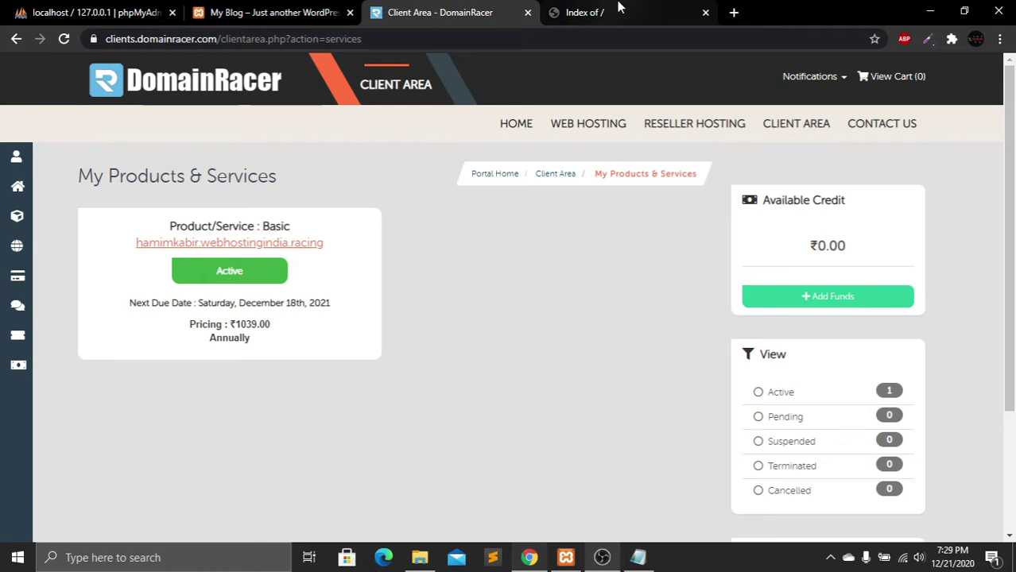
pyautogui.click(620, 8)
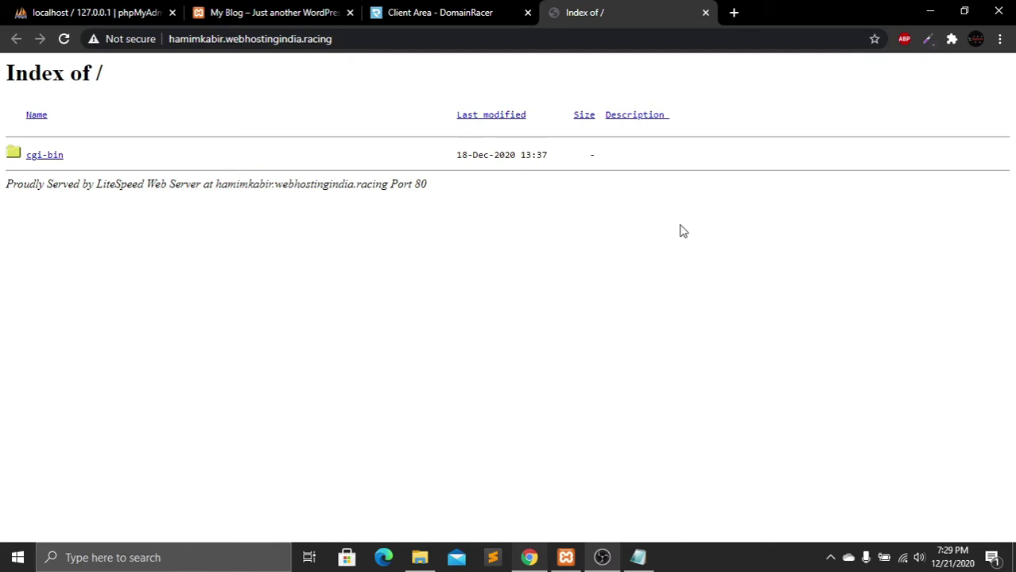
pyautogui.click(703, 13)
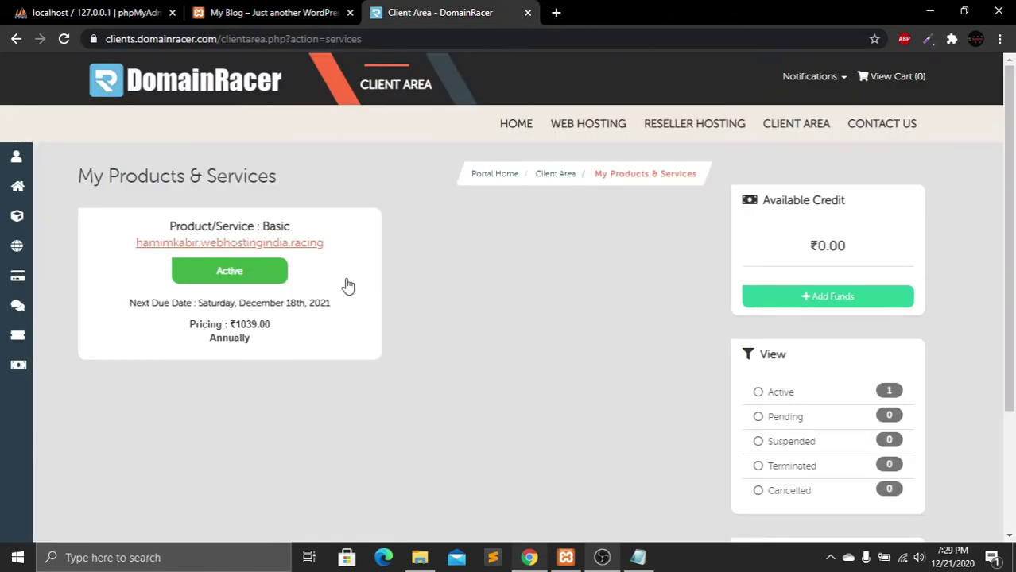
# Step: From the Basic plan's details, log into cPanel and launch WordPress under Softaculous Apps Installer
pyautogui.click(231, 280)
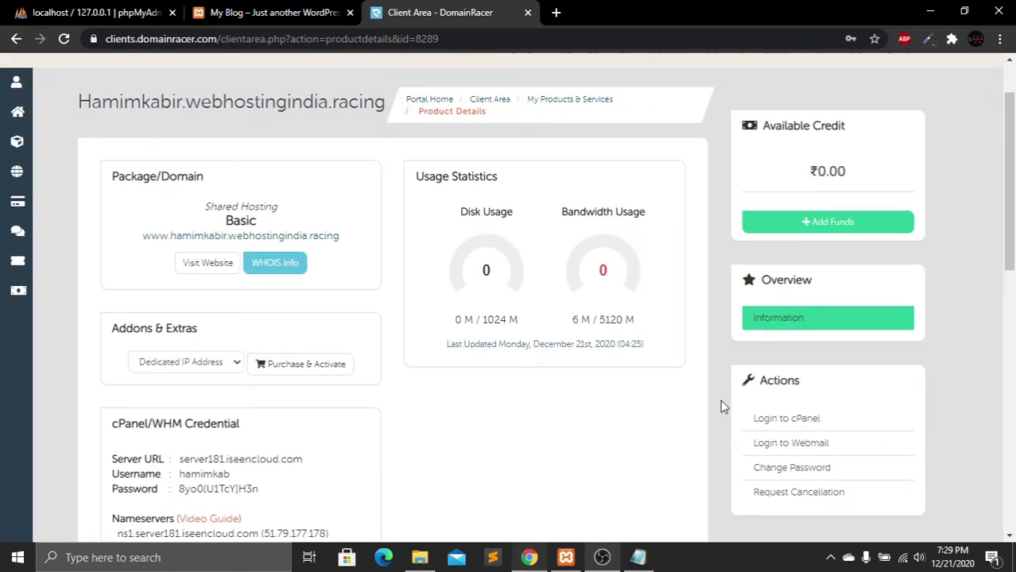
pyautogui.click(783, 421)
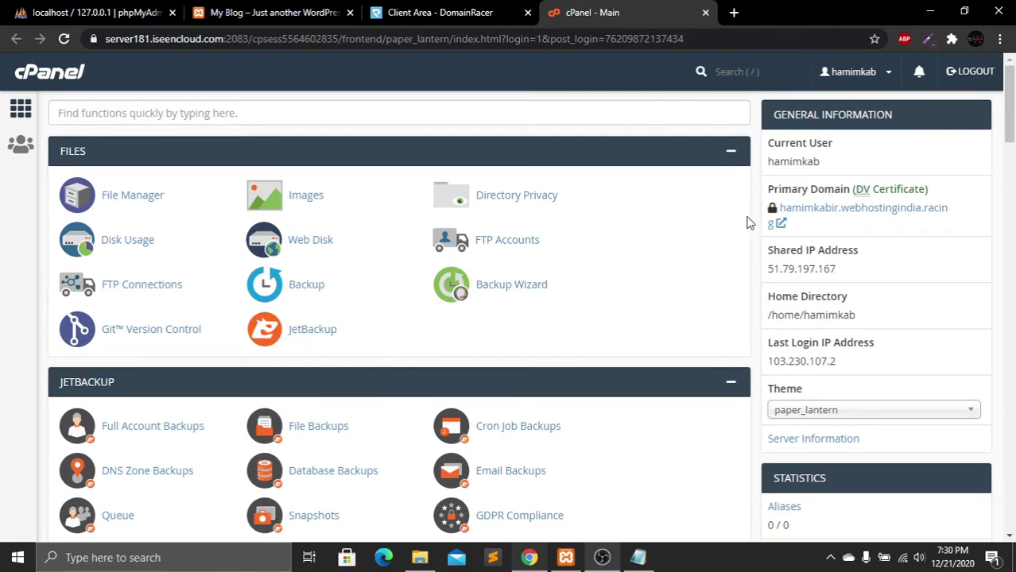
pyautogui.moveTo(1003, 95); pyautogui.dragTo(991, 484)
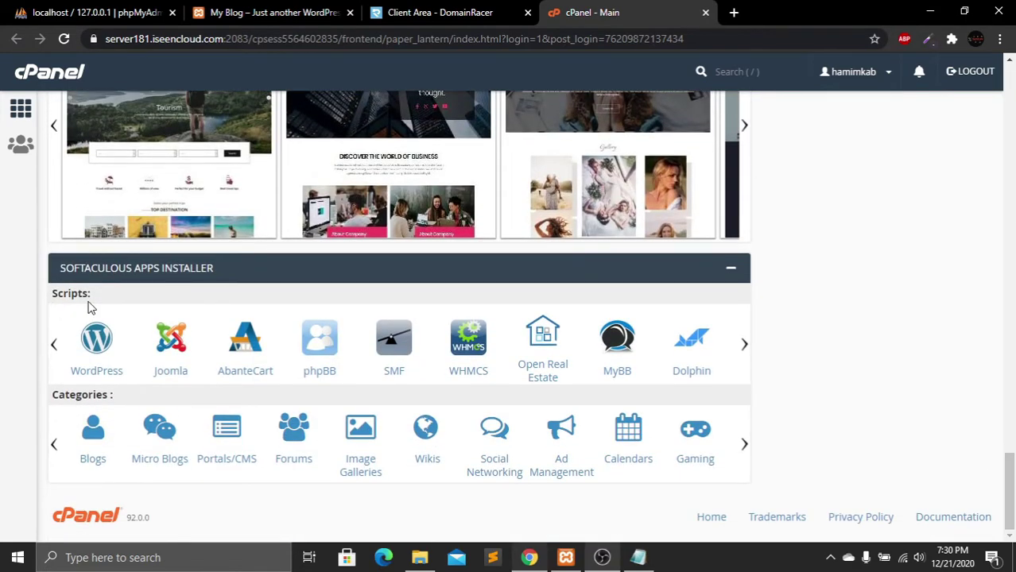
pyautogui.click(95, 356)
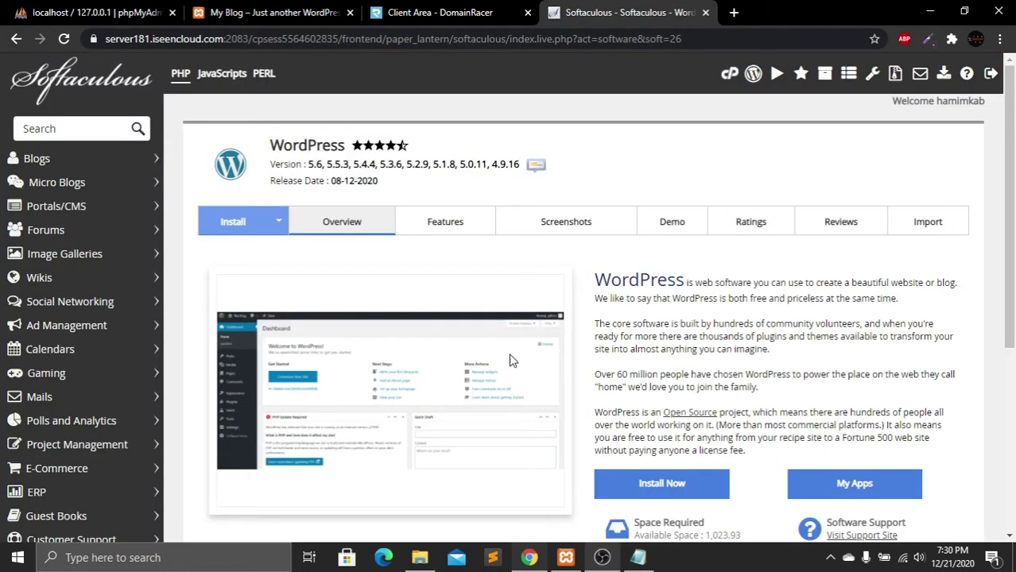
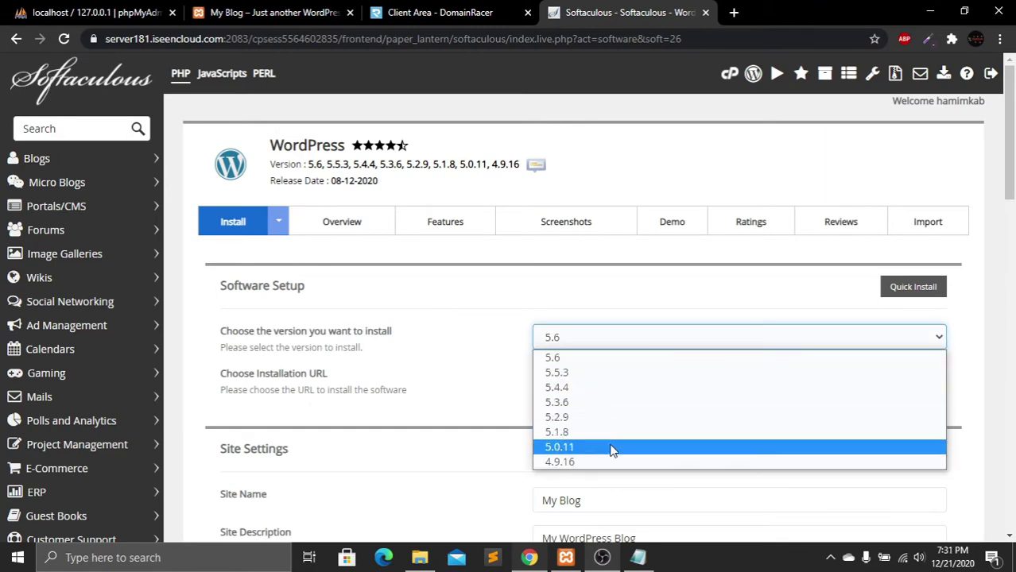
# Step: Choose WordPress version 5.6 in the Softaculous install form
pyautogui.click(607, 343)
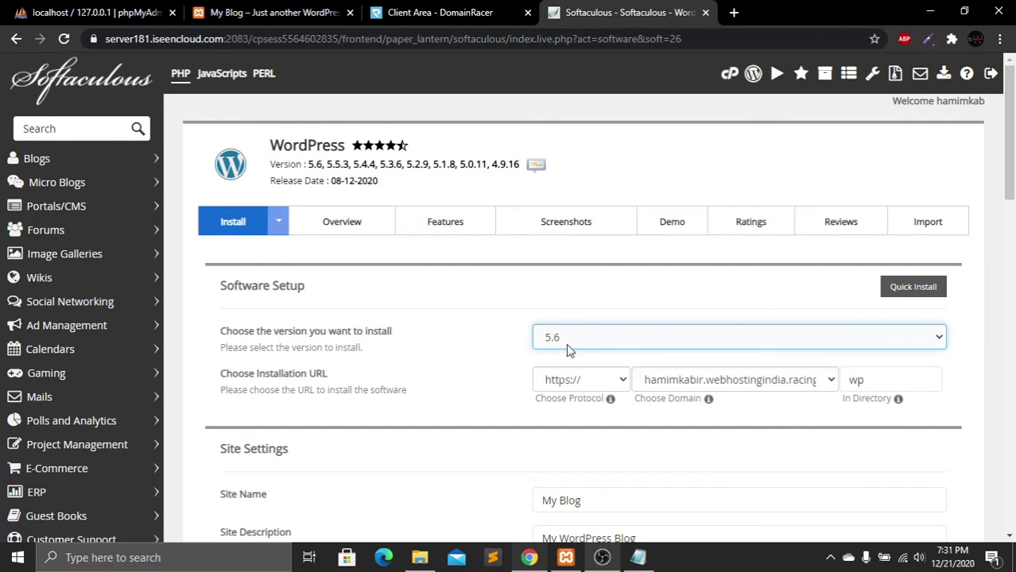
pyautogui.click(601, 382)
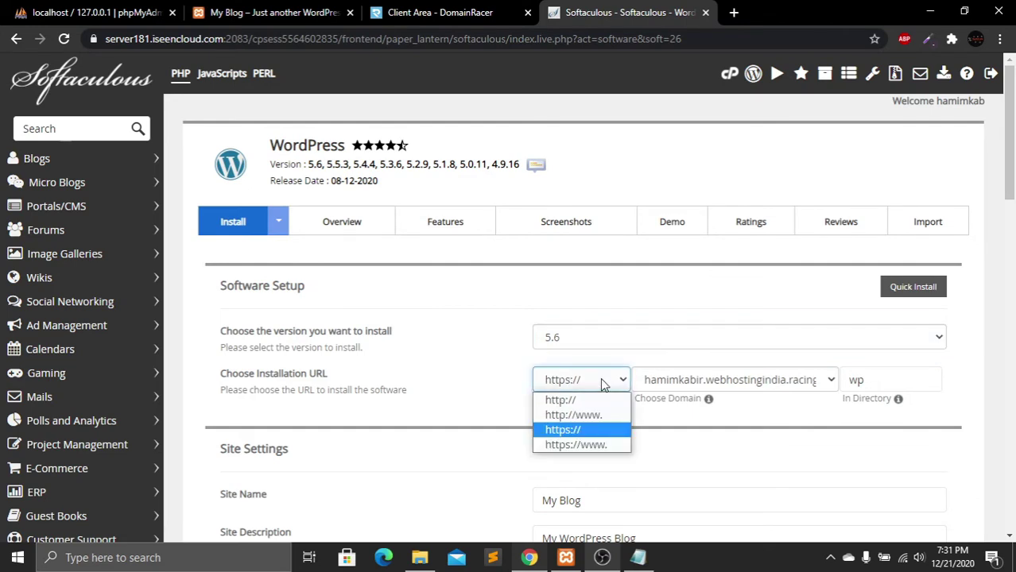
pyautogui.click(590, 432)
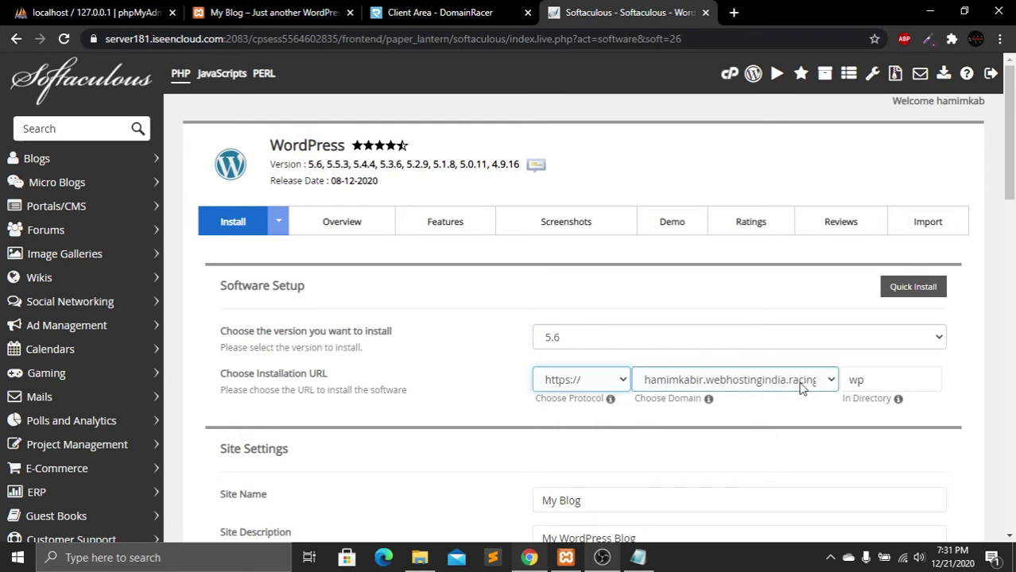
pyautogui.click(886, 383)
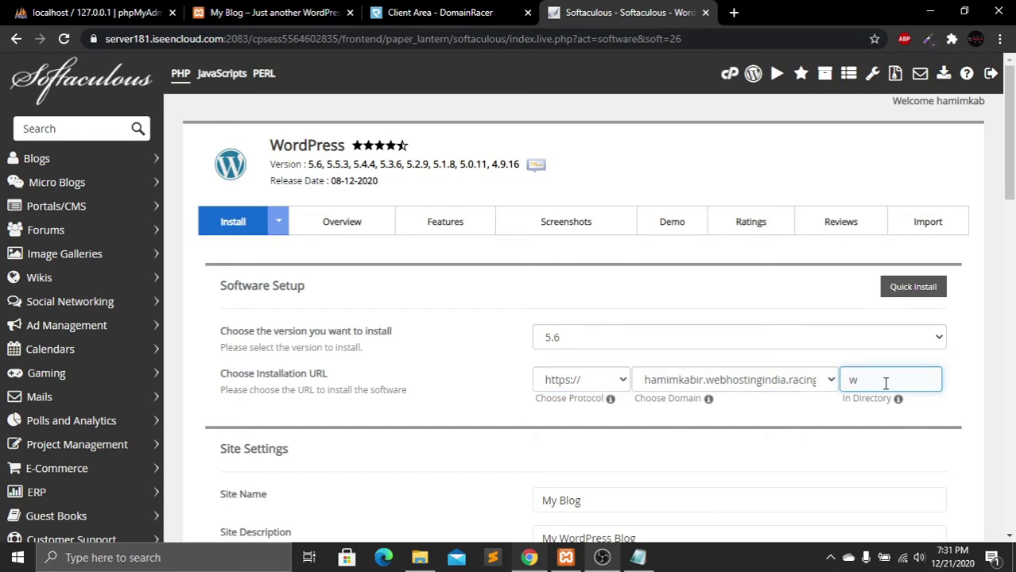
pyautogui.moveTo(1011, 155); pyautogui.dragTo(1010, 306)
# Step: Keep the admin username and replace the admin password with a new one
pyautogui.moveTo(601, 131); pyautogui.dragTo(547, 128)
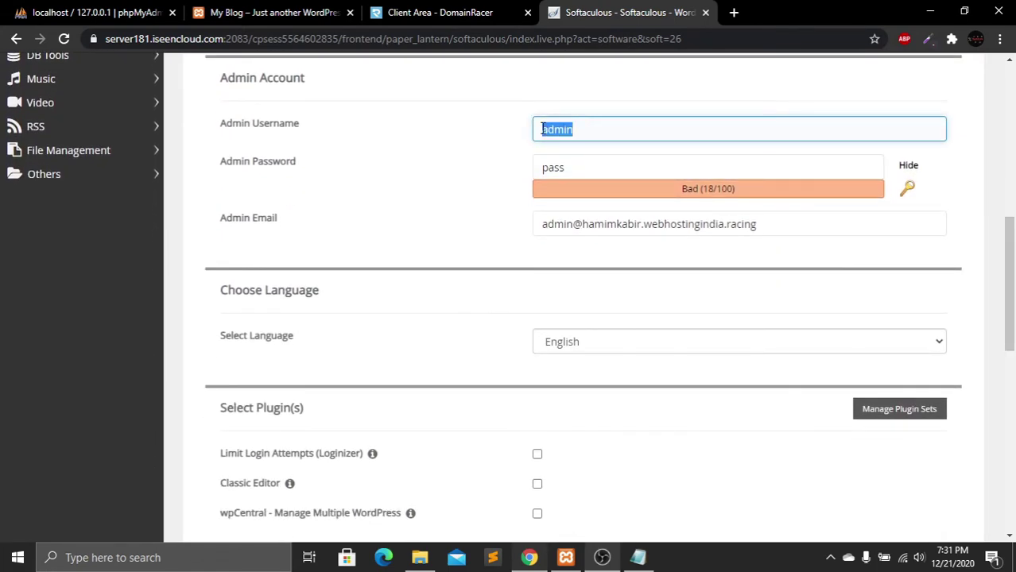
pyautogui.click(562, 134)
pyautogui.moveTo(605, 172); pyautogui.dragTo(513, 163)
pyautogui.click(607, 170)
pyautogui.doubleClick(608, 171)
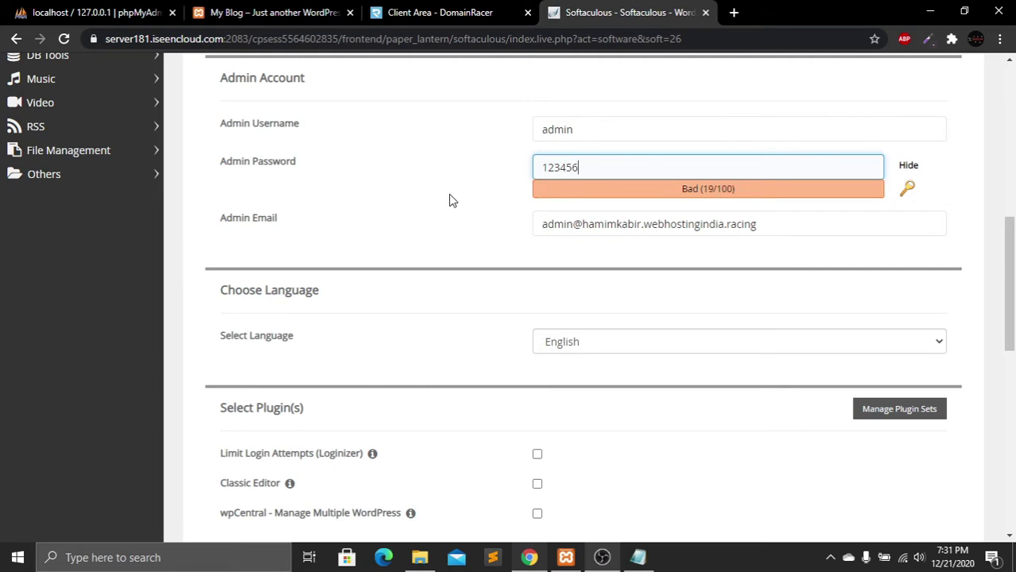
# Step: Tick the Limit Login Attempts (Loginizer) plugin and scroll down to Install
pyautogui.moveTo(1009, 259); pyautogui.dragTo(1010, 324)
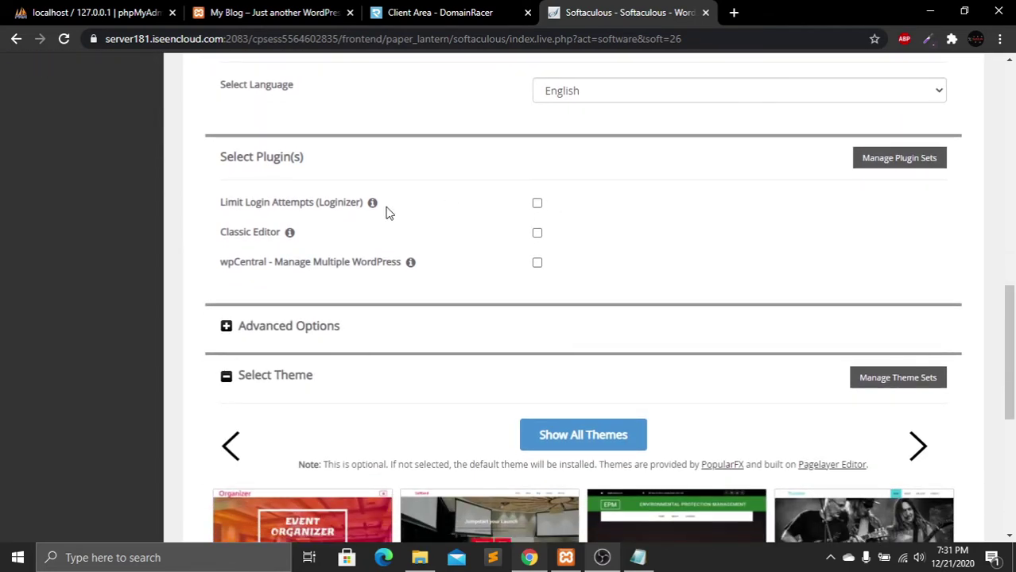
pyautogui.click(537, 204)
pyautogui.moveTo(1011, 318); pyautogui.dragTo(1011, 410)
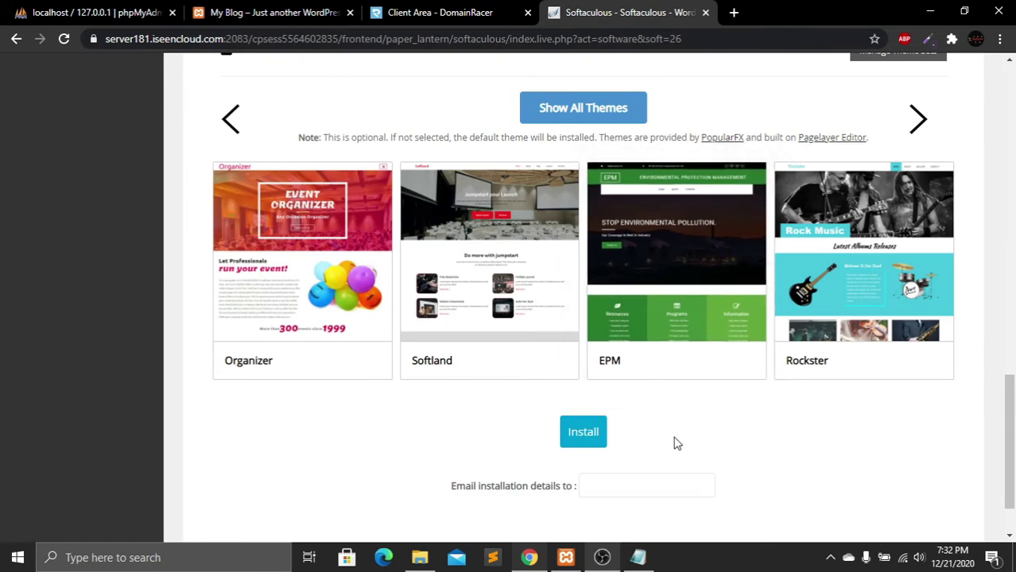
# Step: Run the WordPress installation and highlight the successful-install confirmation message
pyautogui.click(605, 445)
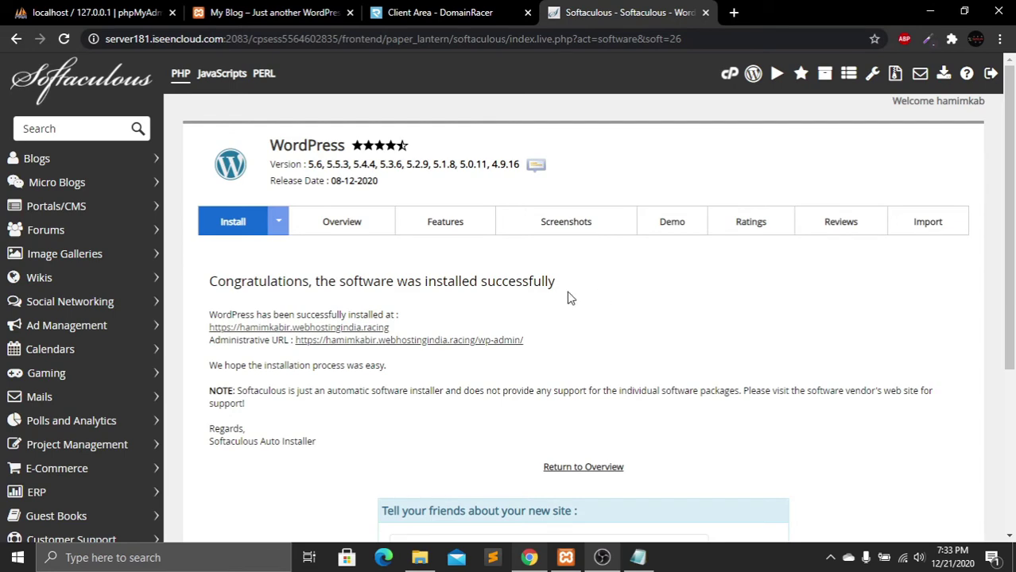
pyautogui.moveTo(213, 280); pyautogui.dragTo(585, 288)
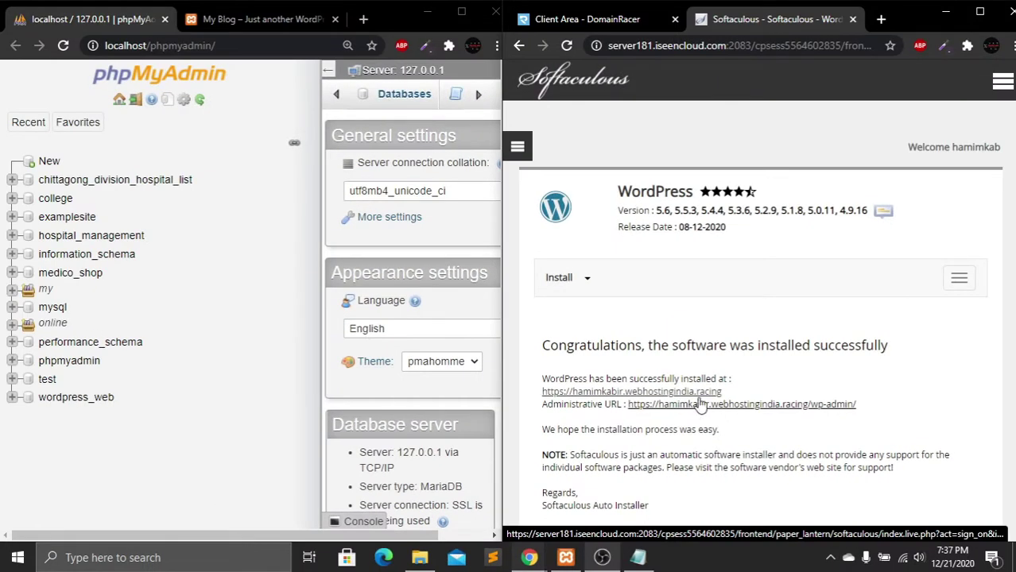
# Step: Open the new site URL and its wp-admin URL in new tabs
pyautogui.rightClick(703, 392)
pyautogui.click(749, 400)
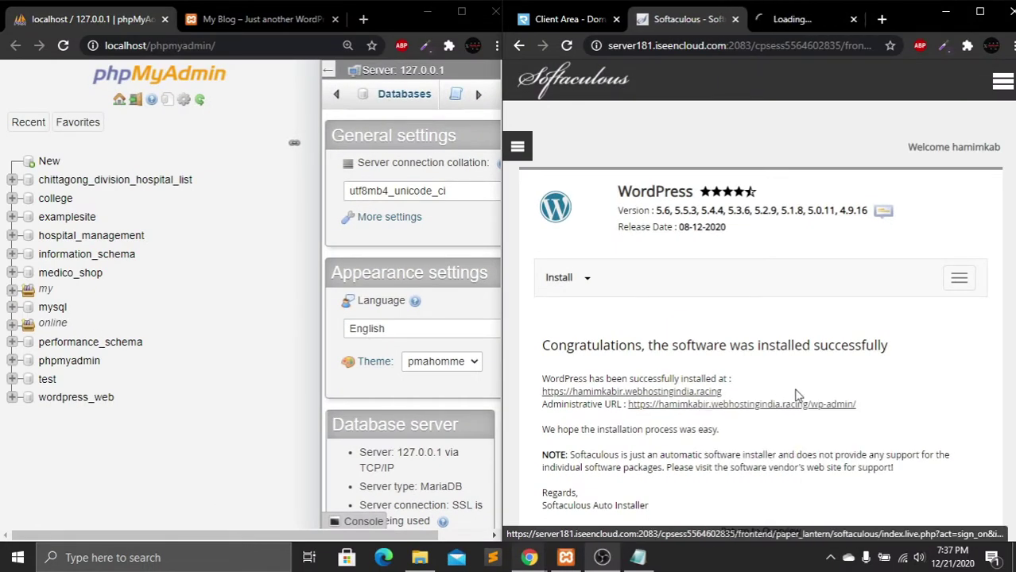
pyautogui.rightClick(782, 407)
pyautogui.click(827, 418)
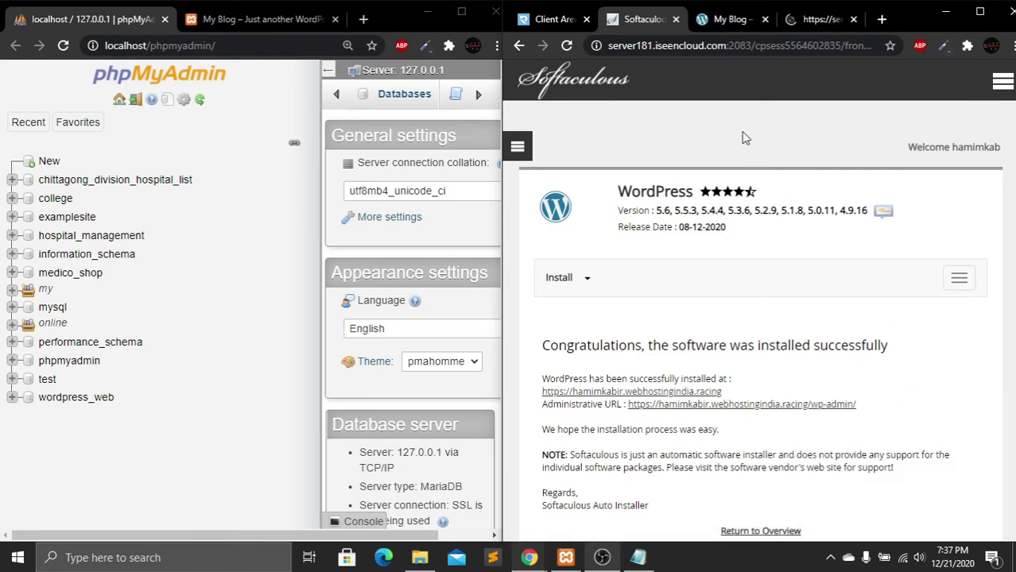
# Step: Browse the live My Blog home page, then switch to the admin Dashboard
pyautogui.click(733, 20)
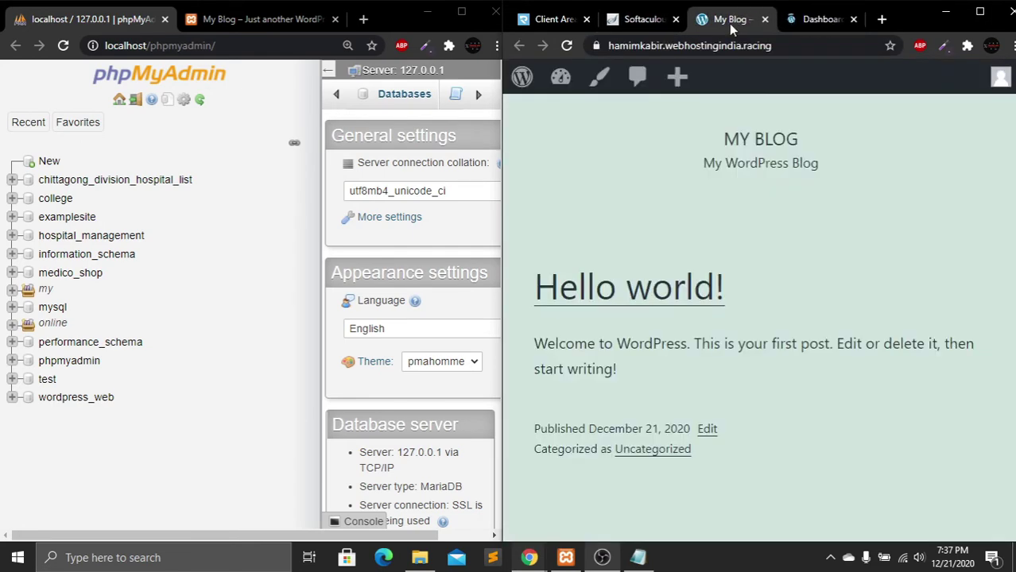
pyautogui.scroll(-5, 830, 229)
pyautogui.scroll(2, 829, 229)
pyautogui.scroll(-3, 833, 227)
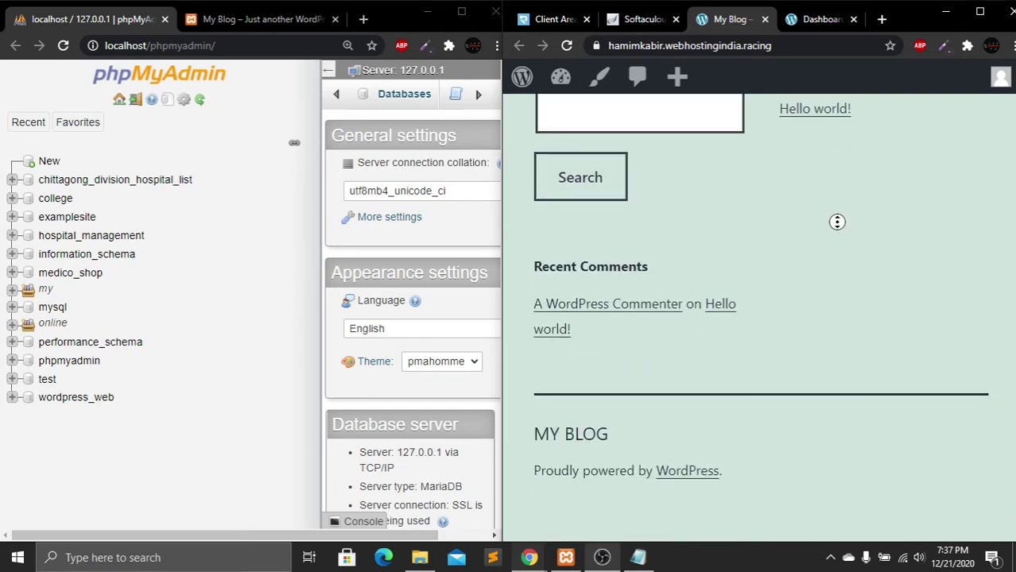
pyautogui.scroll(10, 910, 249)
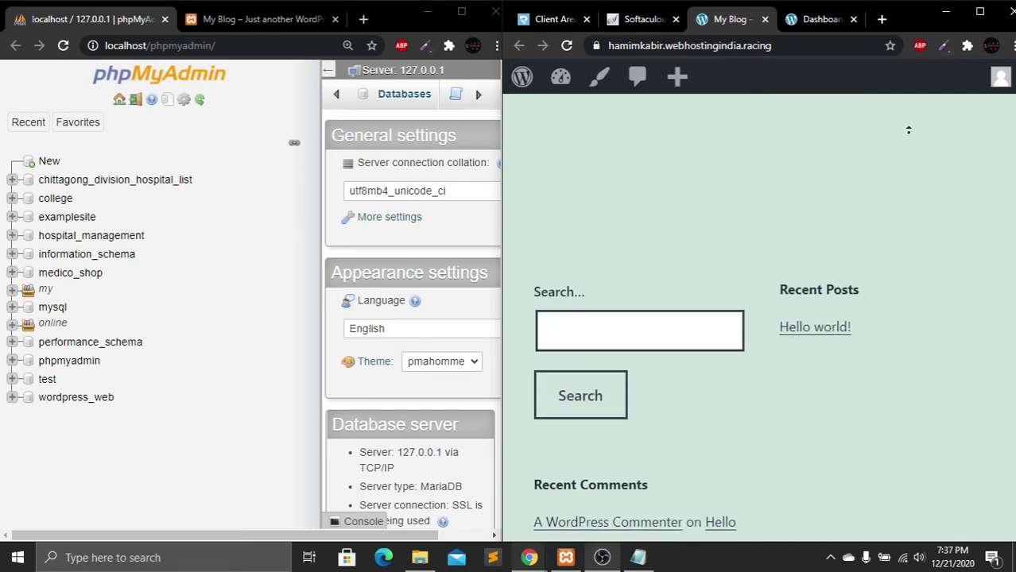
pyautogui.scroll(-10, 916, 398)
pyautogui.scroll(10, 915, 128)
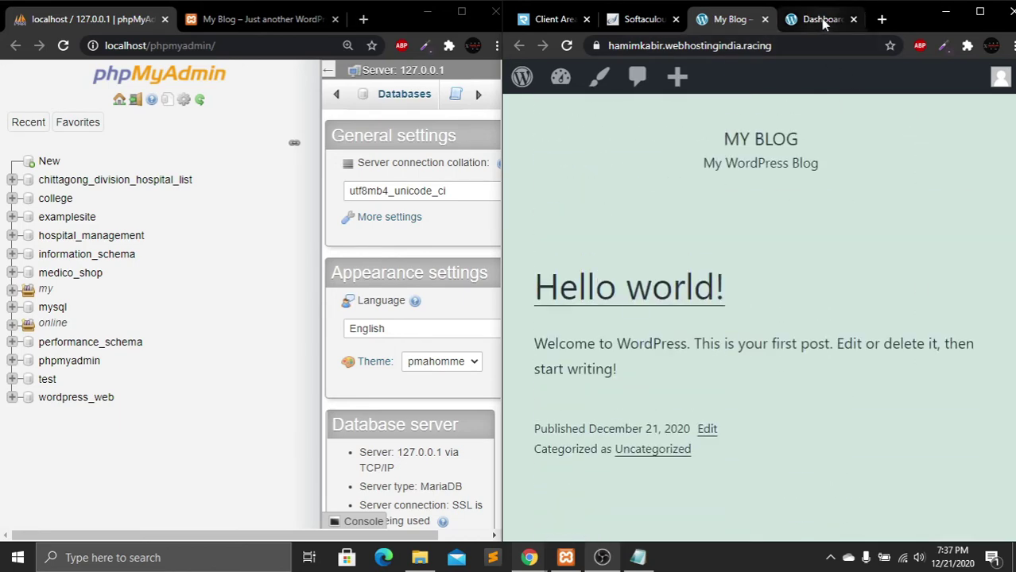
pyautogui.click(823, 20)
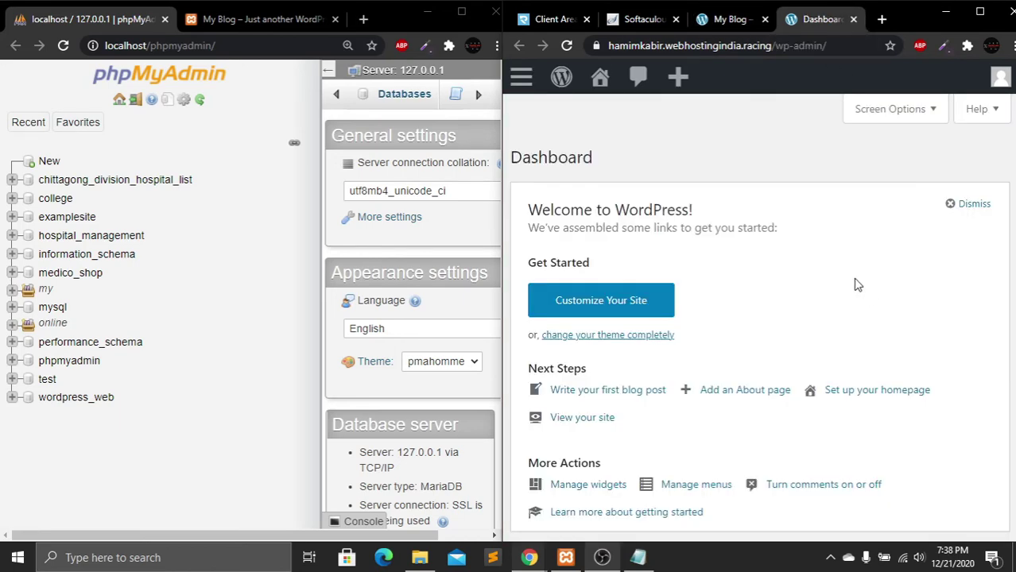
# Step: Place the live blog on the right and open the local site's admin Dashboard on the left
pyautogui.moveTo(802, 23); pyautogui.dragTo(747, 24)
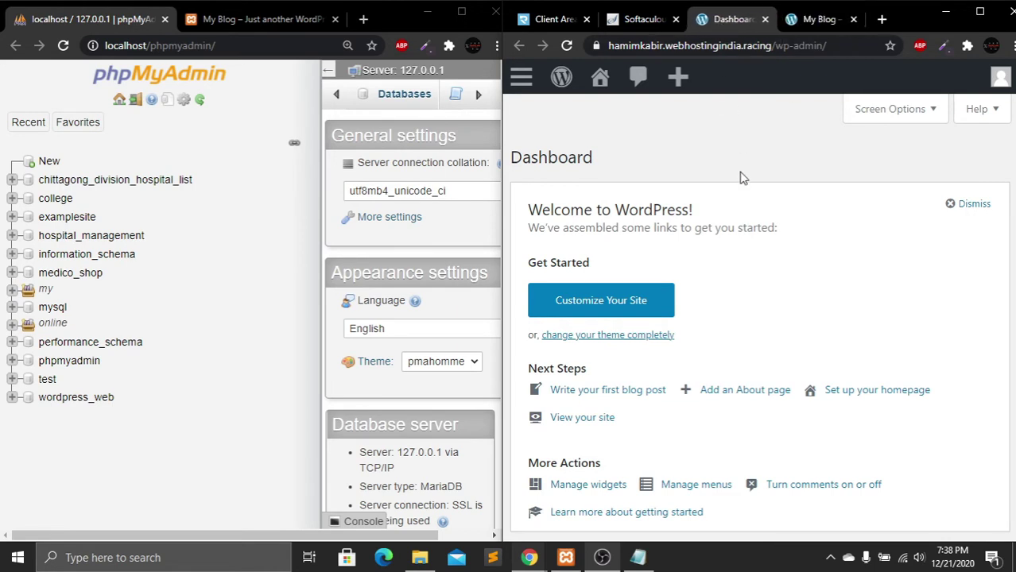
pyautogui.click(256, 20)
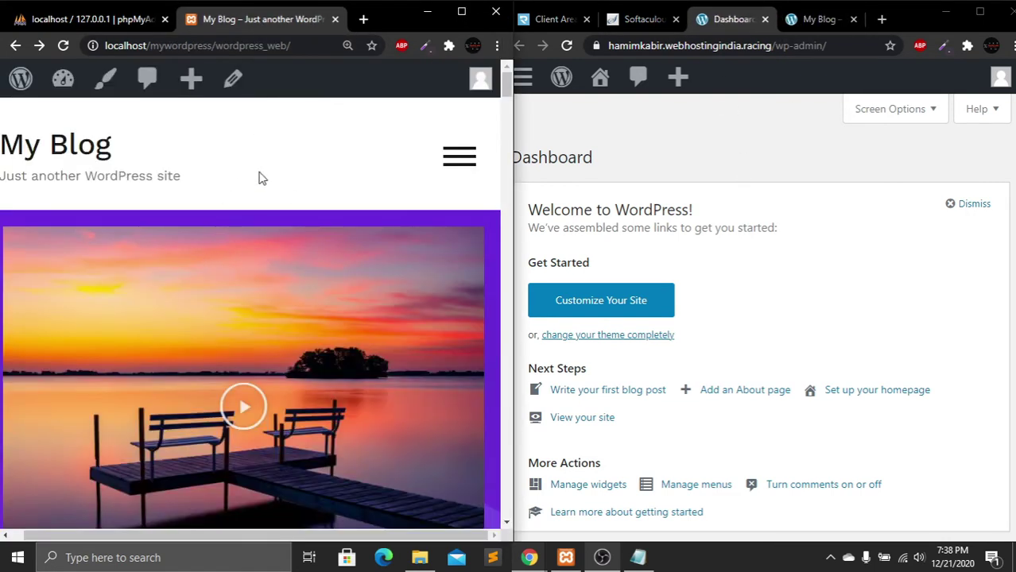
pyautogui.moveTo(110, 46); pyautogui.dragTo(159, 46)
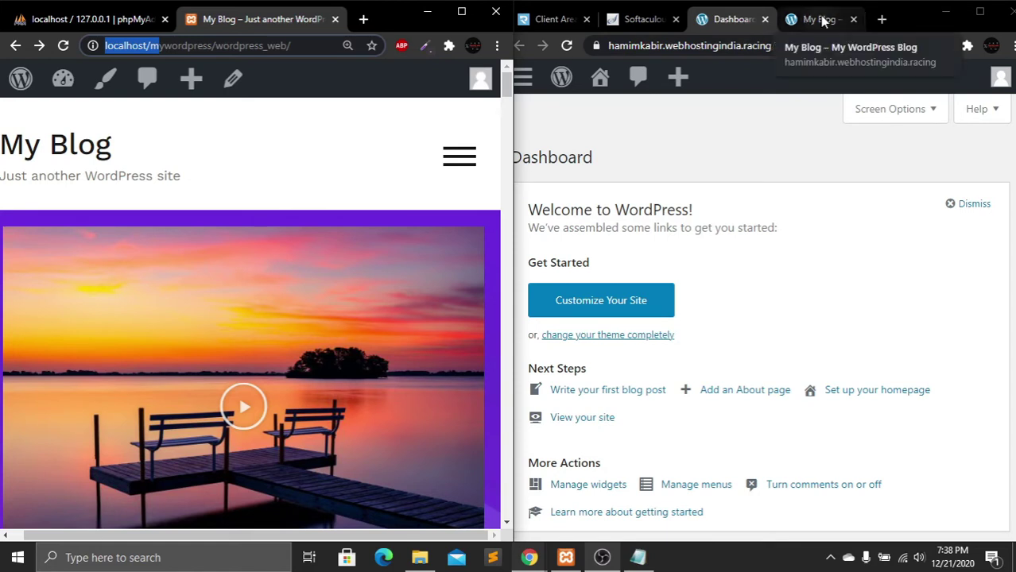
pyautogui.click(822, 20)
pyautogui.hotkey('alt', 'Tab')
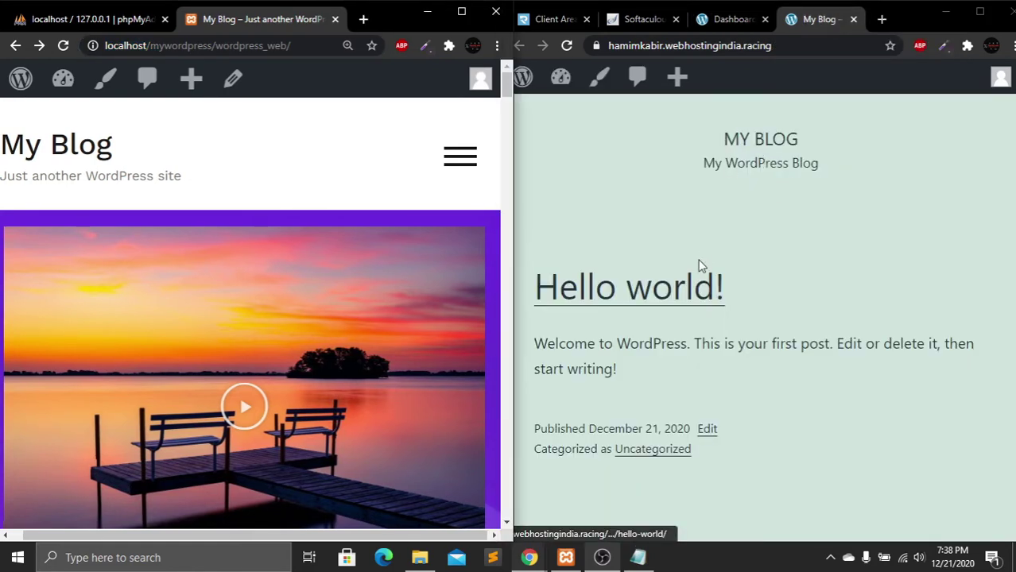
pyautogui.moveTo(60, 89)
pyautogui.click(64, 119)
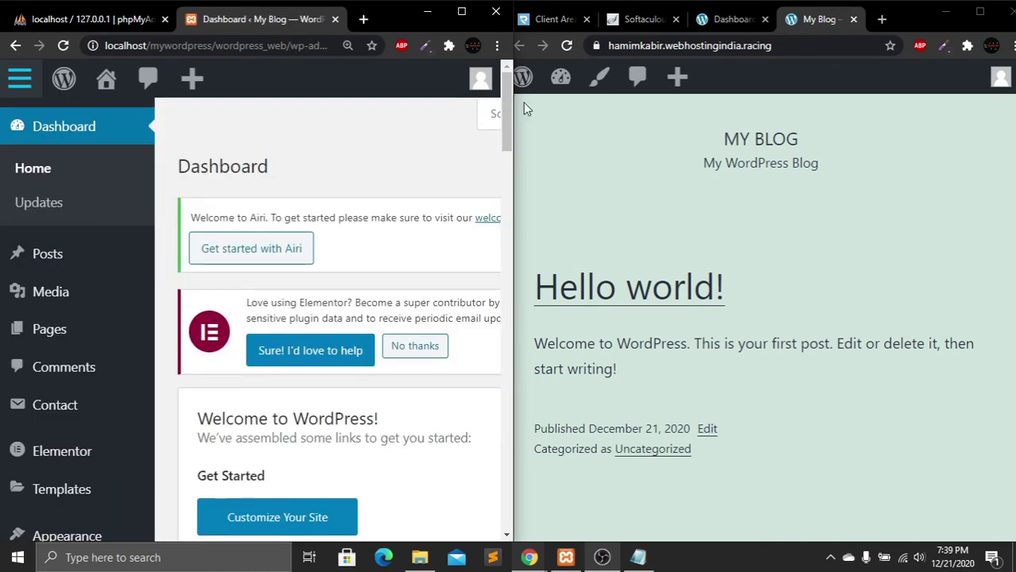
# Step: Search Plugins > Add New for "all in one wp migration" on the local site
pyautogui.moveTo(508, 117); pyautogui.dragTo(495, 175)
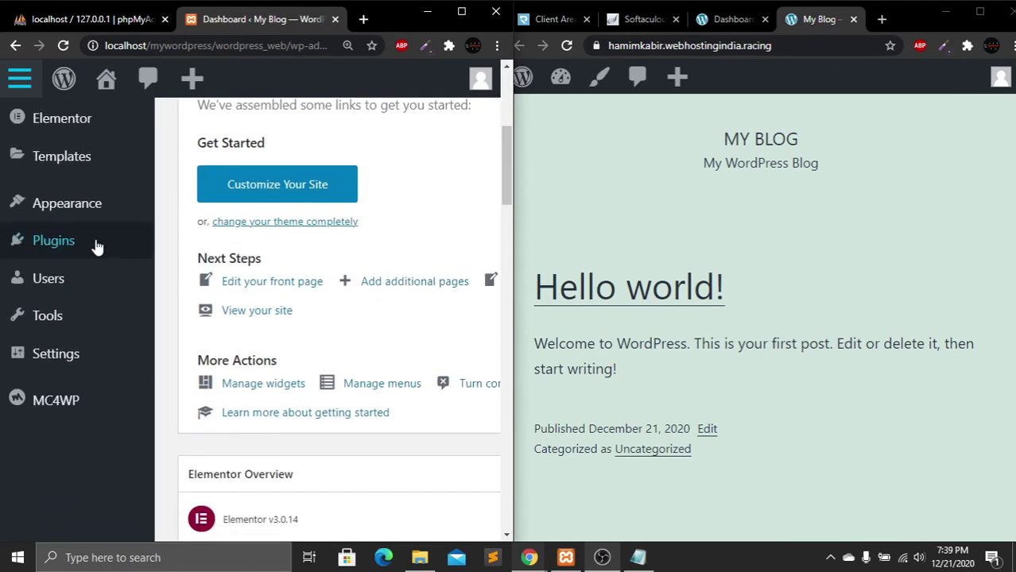
pyautogui.click(74, 248)
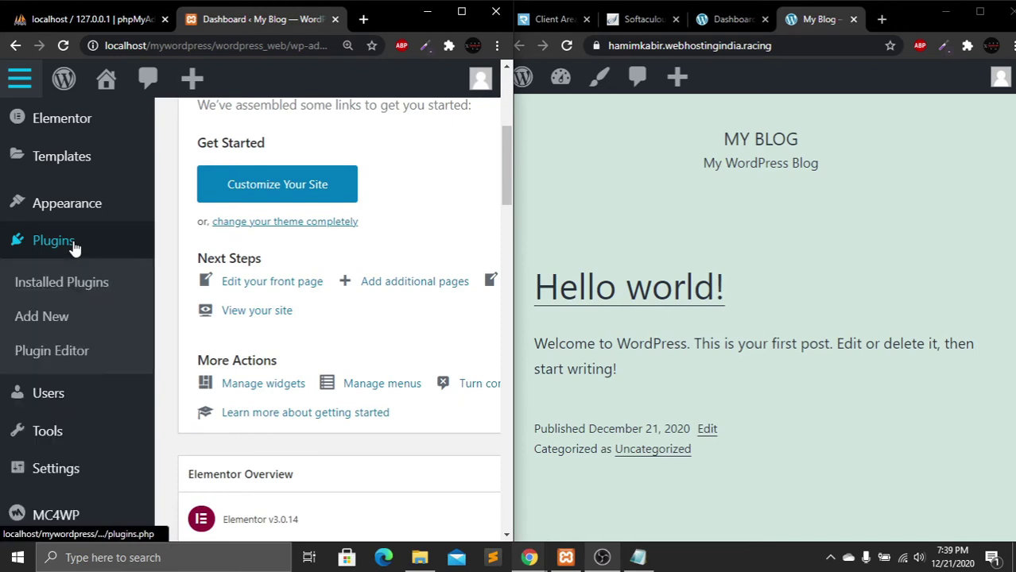
pyautogui.click(44, 318)
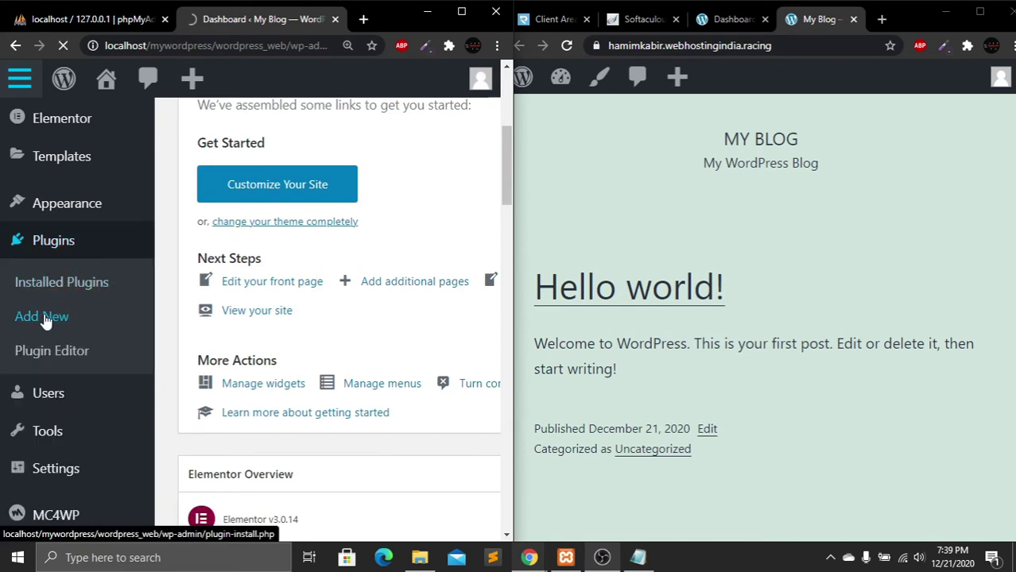
pyautogui.moveTo(507, 107); pyautogui.dragTo(503, 157)
pyautogui.click(205, 198)
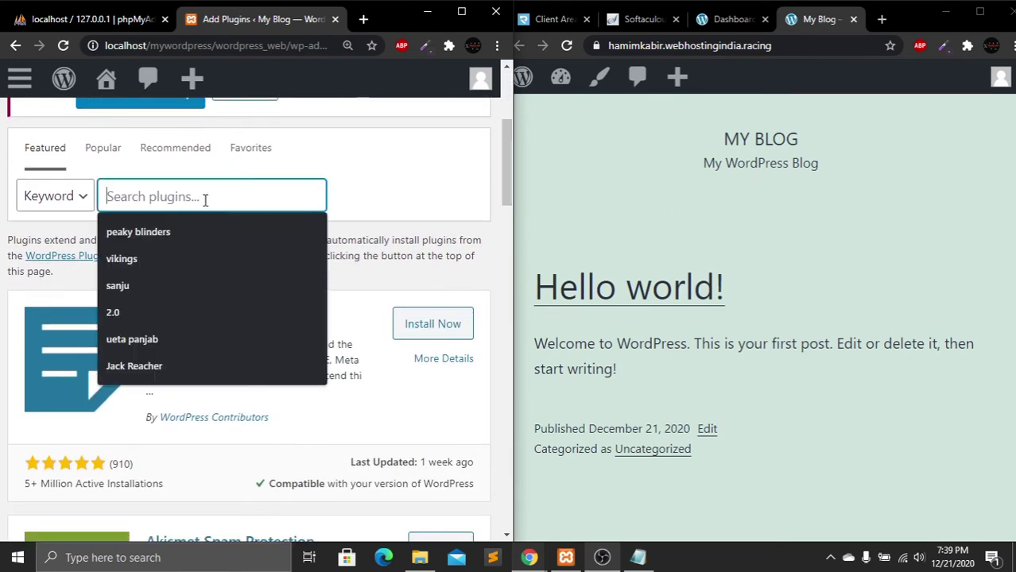
pyautogui.write('all in one wp migratio')
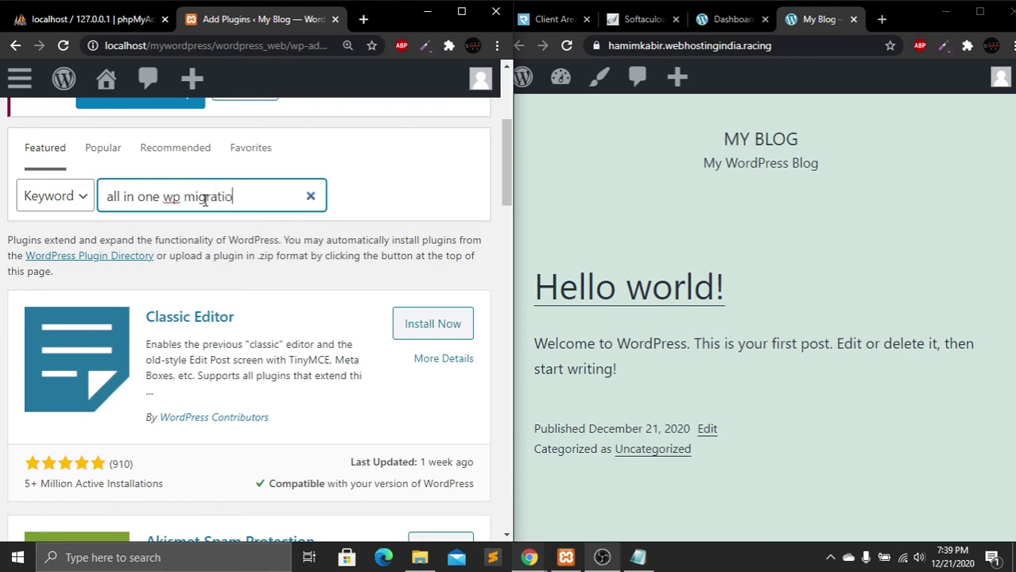
pyautogui.write('n')
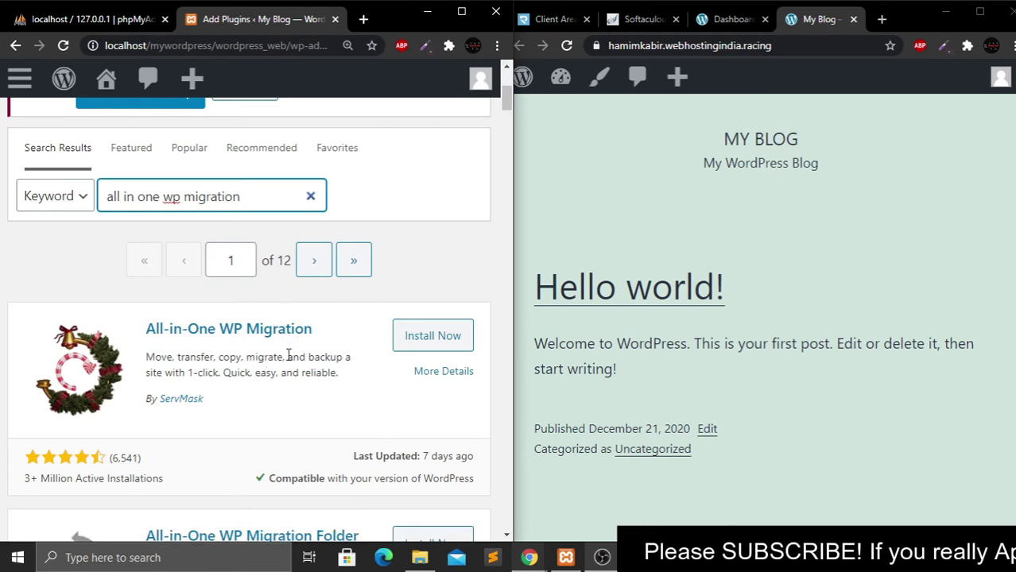
# Step: Install All-in-One WP Migration and activate it
pyautogui.click(421, 349)
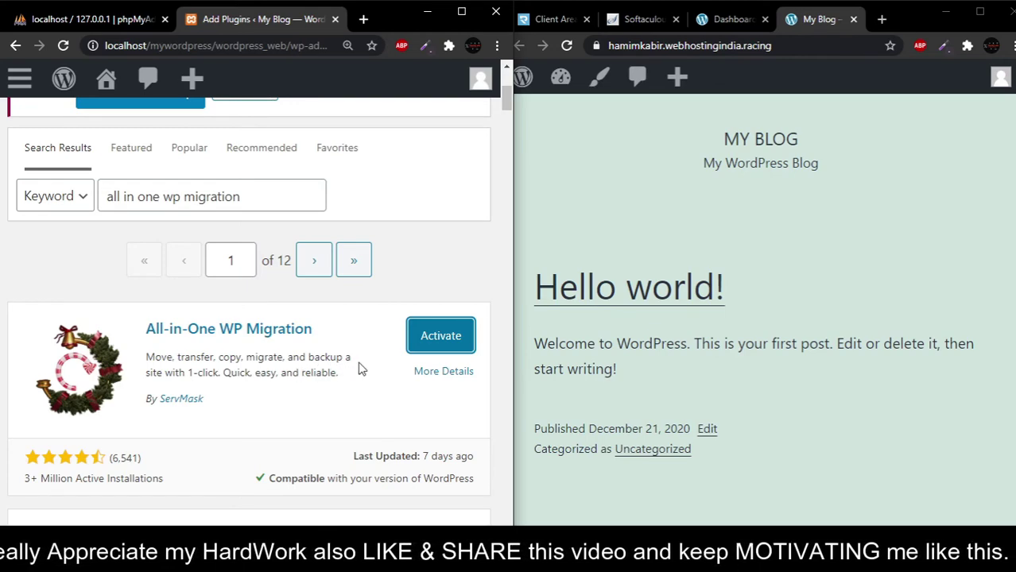
pyautogui.click(442, 337)
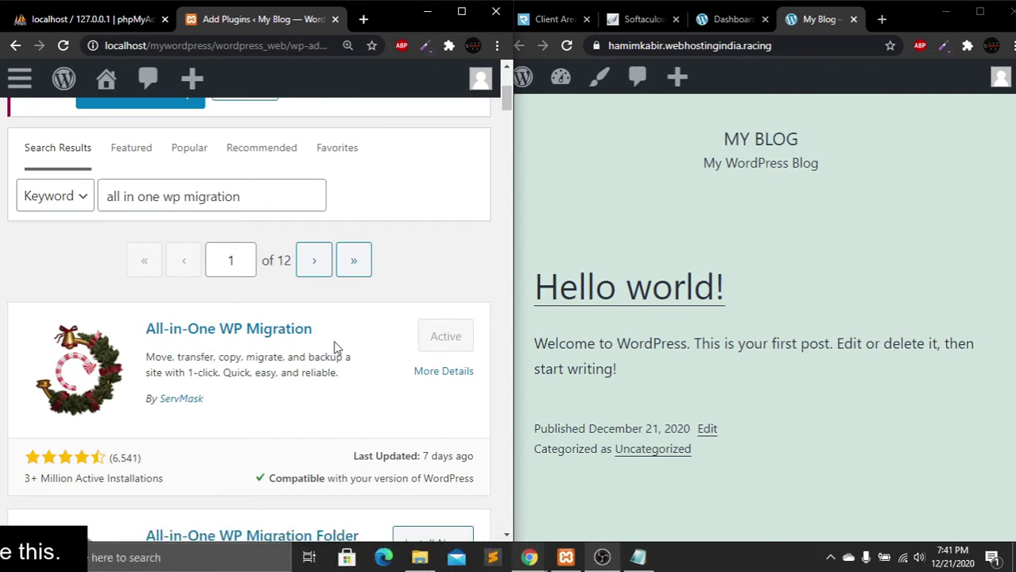
# Step: Open All-in-One WP Migration > Export and show the EXPORT TO destination list
pyautogui.click(20, 80)
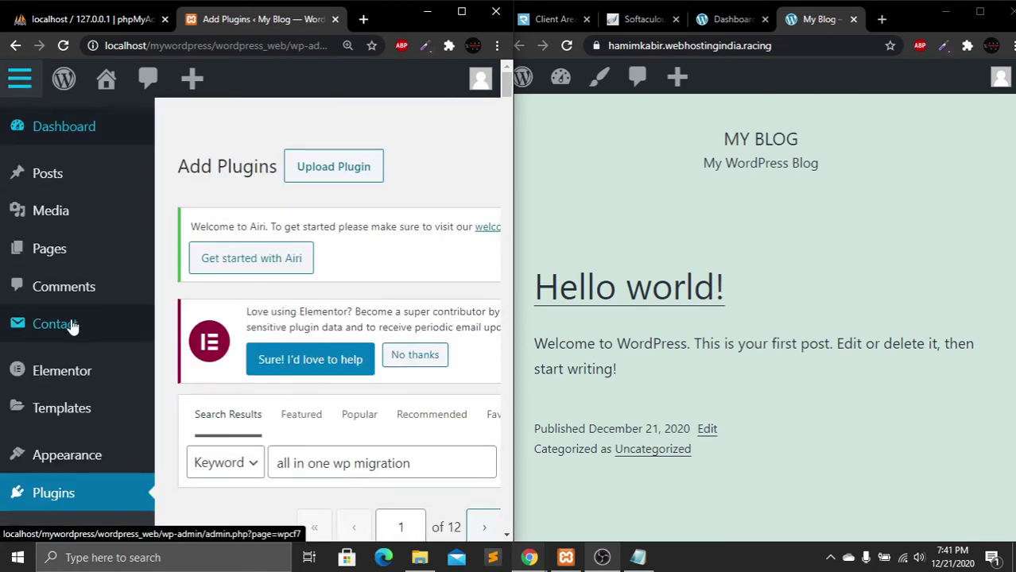
pyautogui.scroll(-5, 73, 324)
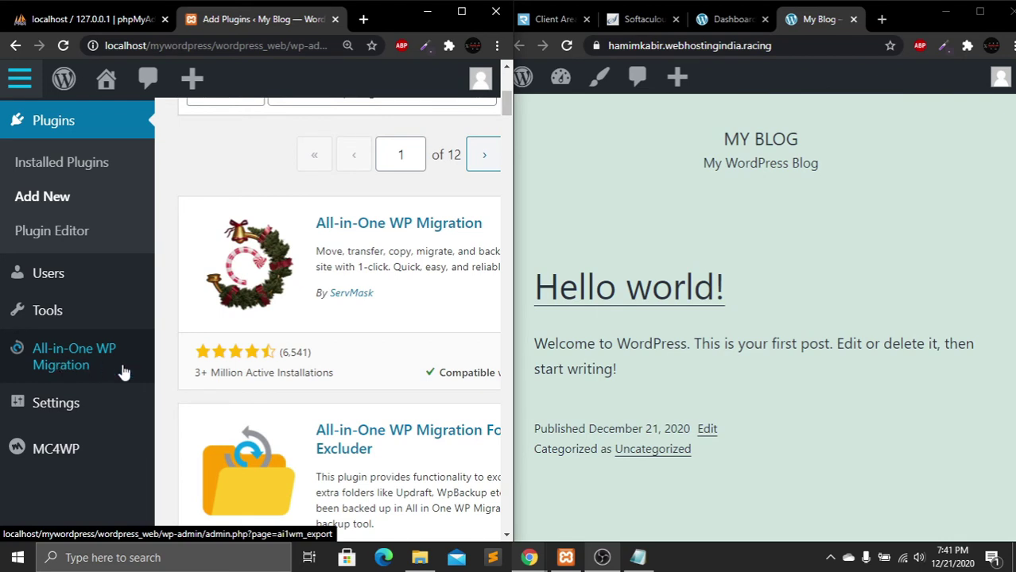
pyautogui.click(74, 367)
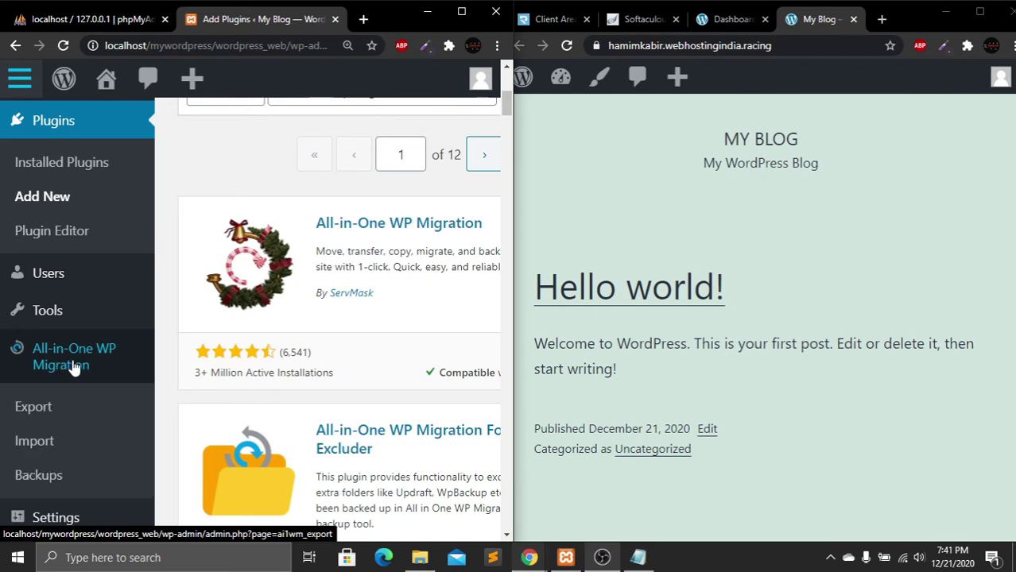
pyautogui.click(48, 412)
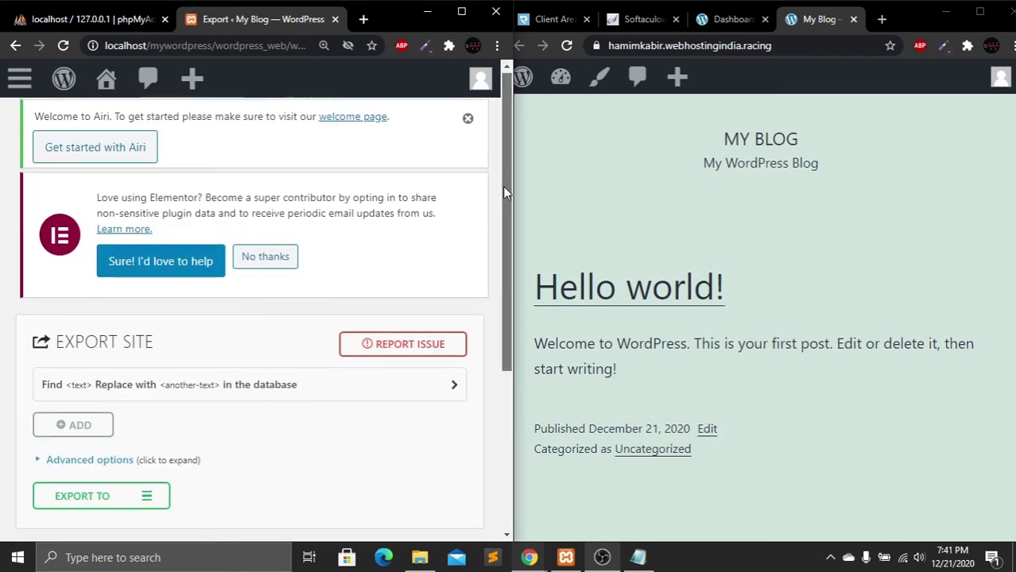
pyautogui.scroll(-2, 494, 228)
pyautogui.scroll(-1, 469, 317)
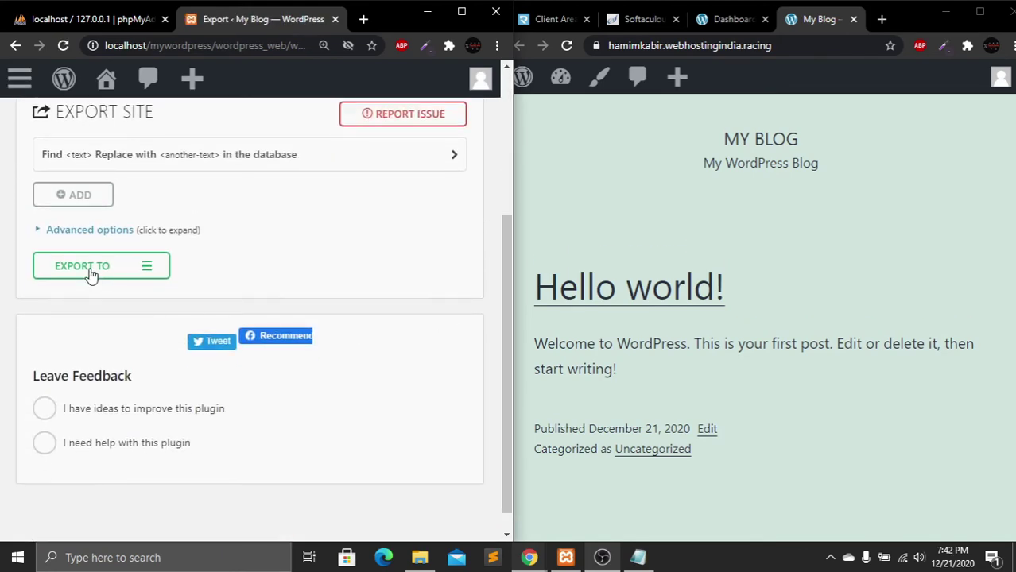
pyautogui.click(147, 273)
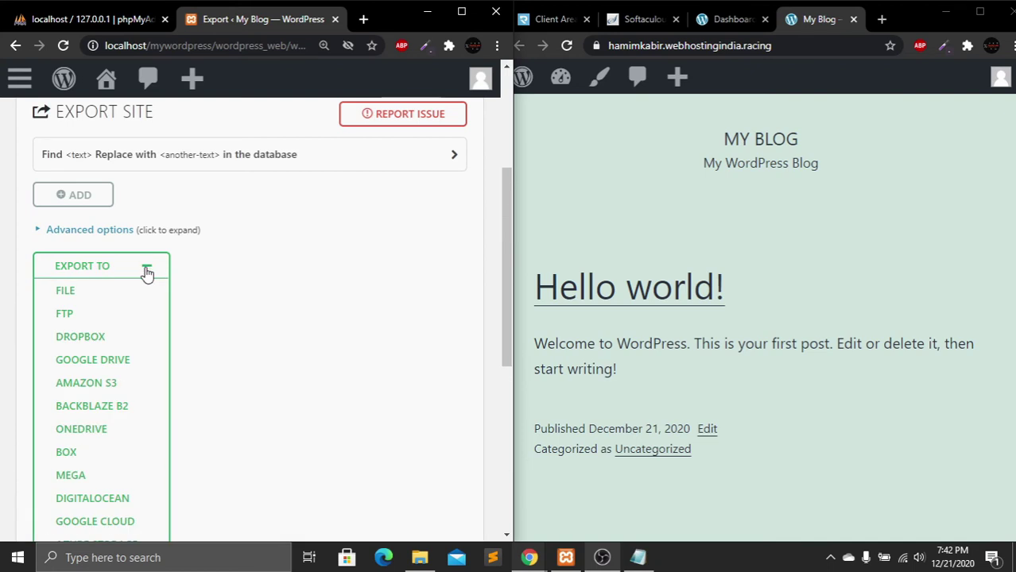
# Step: Export the local site to File, saving the 192 MB localhost .wpress backup
pyautogui.click(66, 294)
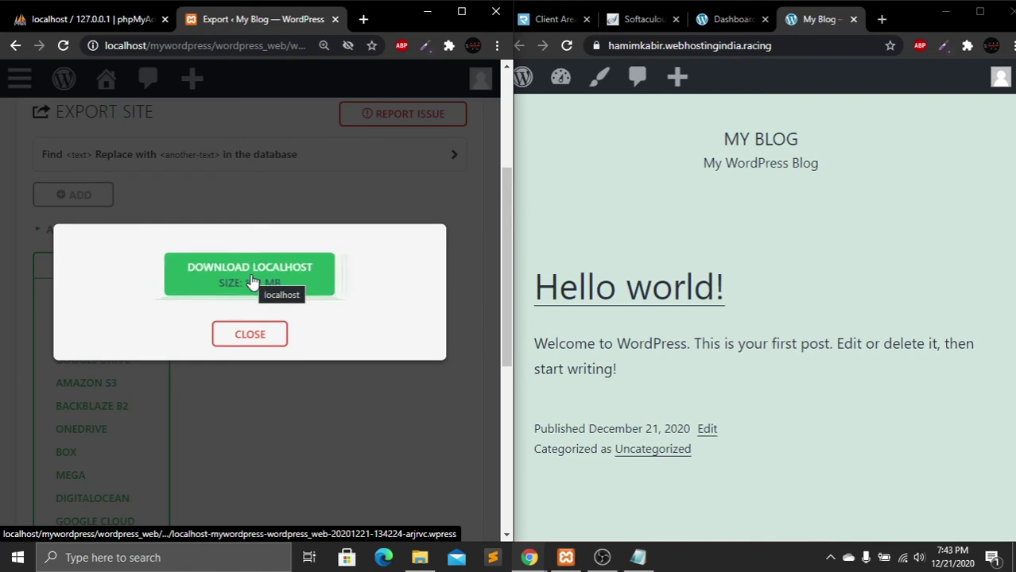
pyautogui.click(283, 282)
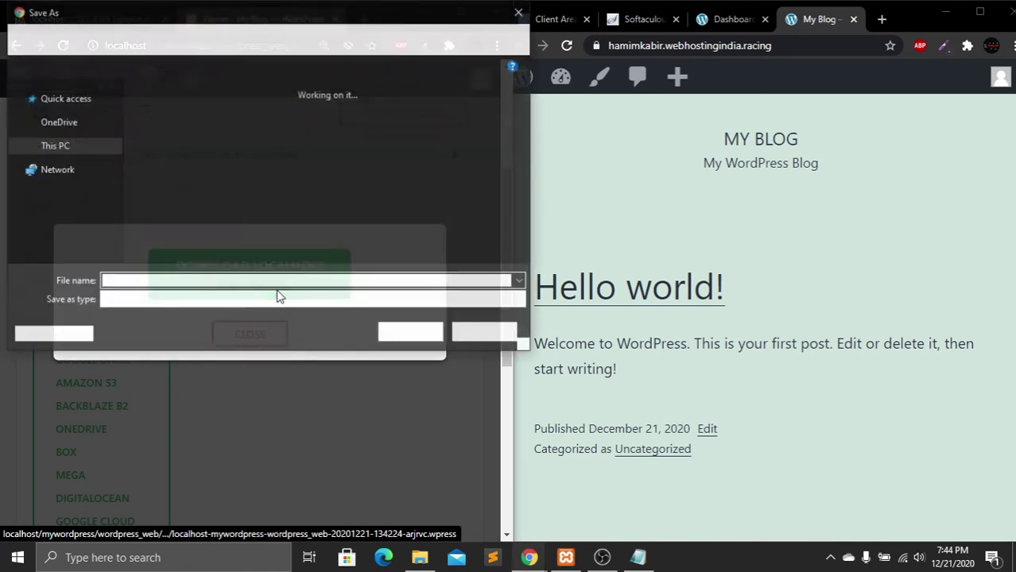
pyautogui.click(411, 333)
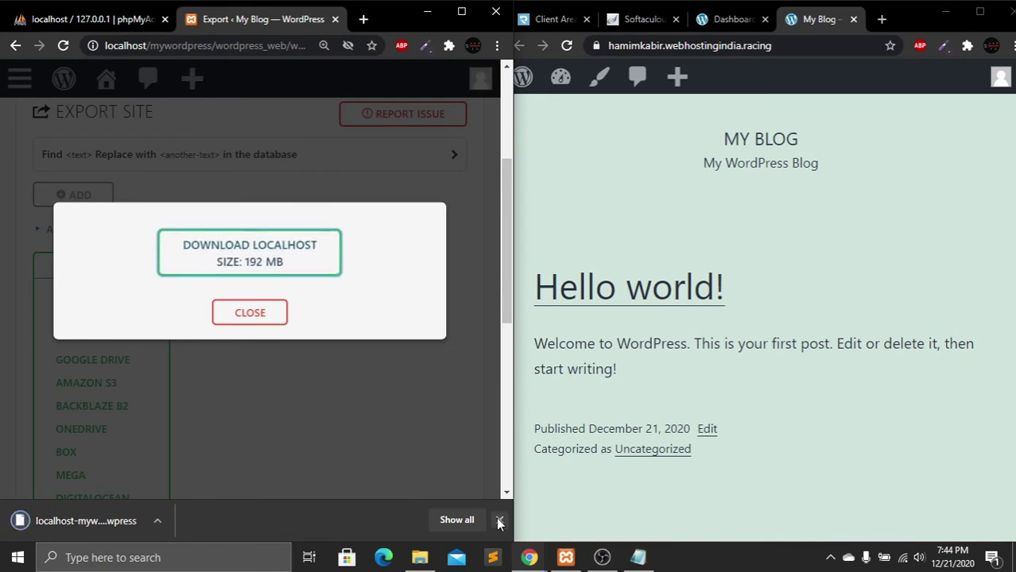
pyautogui.click(499, 520)
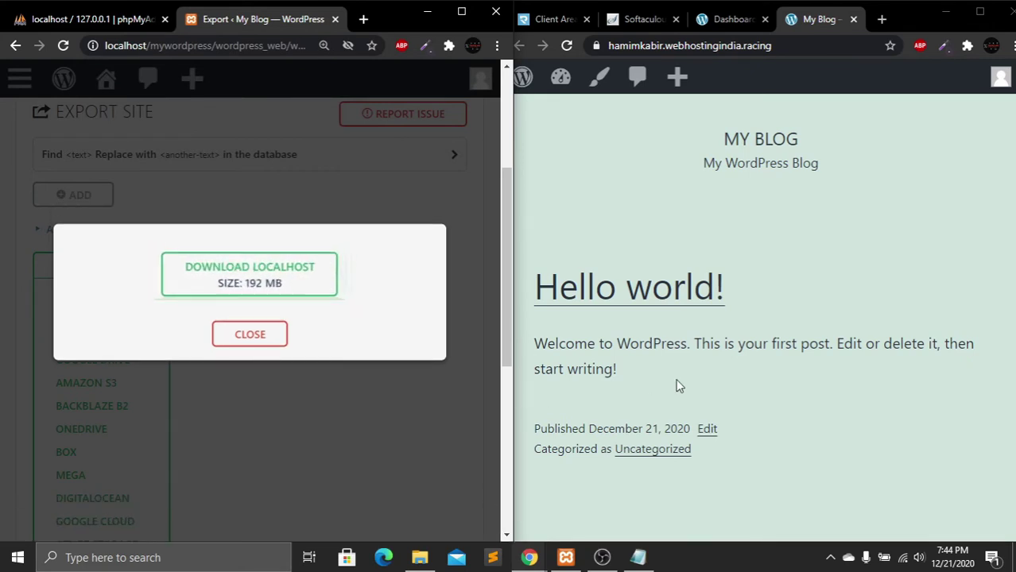
pyautogui.click(725, 374)
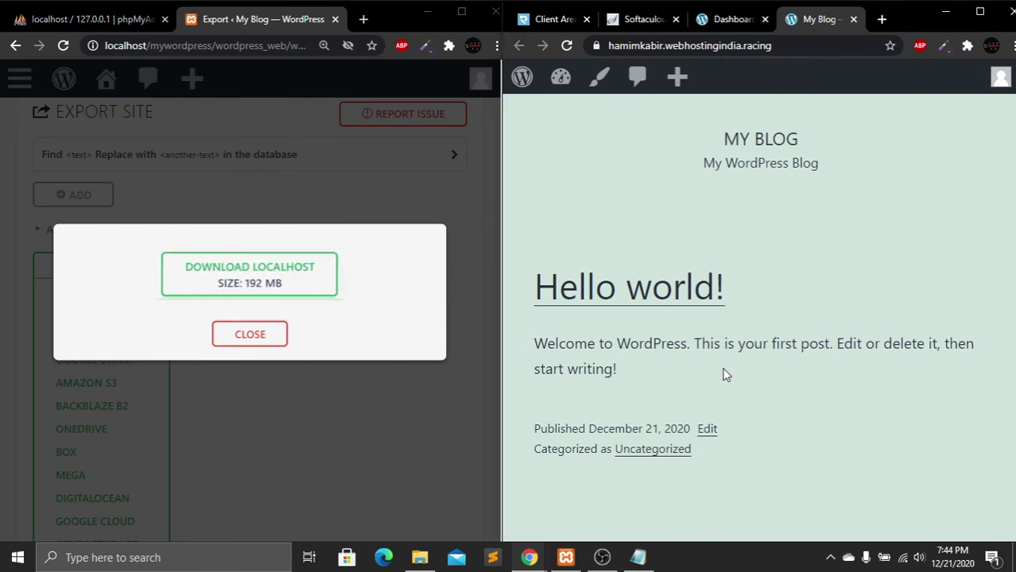
pyautogui.click(732, 20)
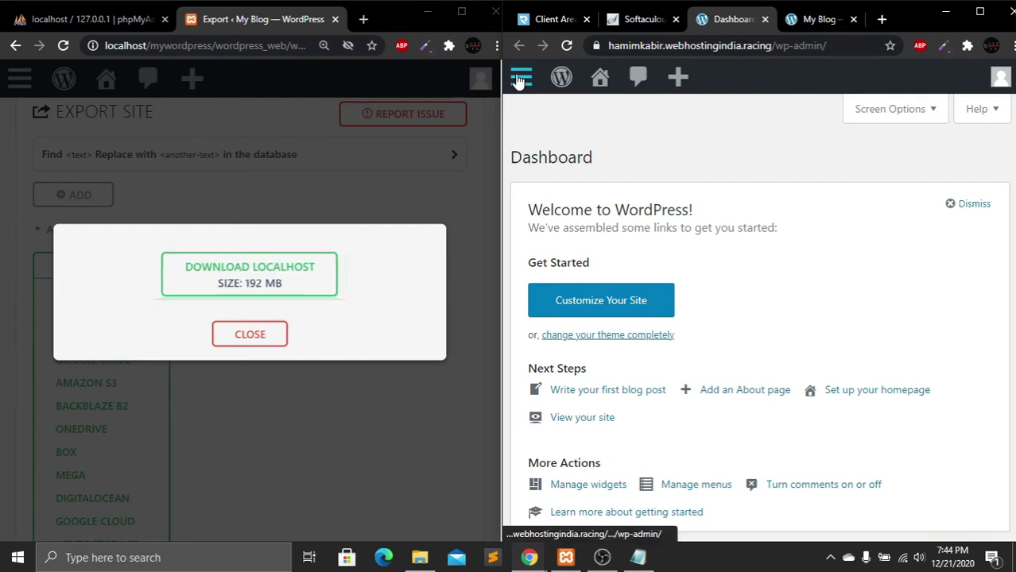
# Step: On the live site's Add New Plugins page, find, install and activate All-in-One WP Migration
pyautogui.click(521, 77)
pyautogui.click(553, 418)
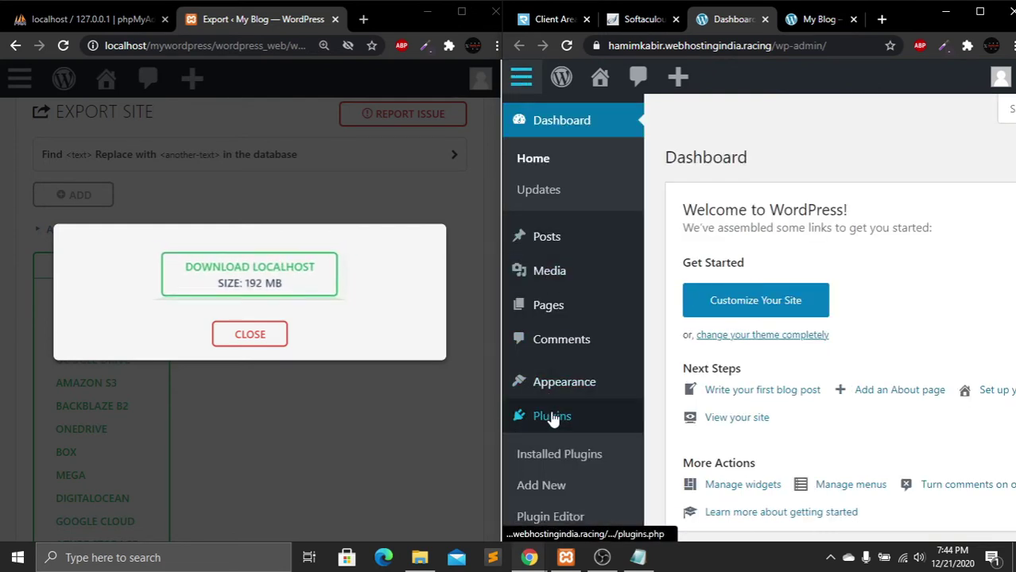
pyautogui.click(559, 489)
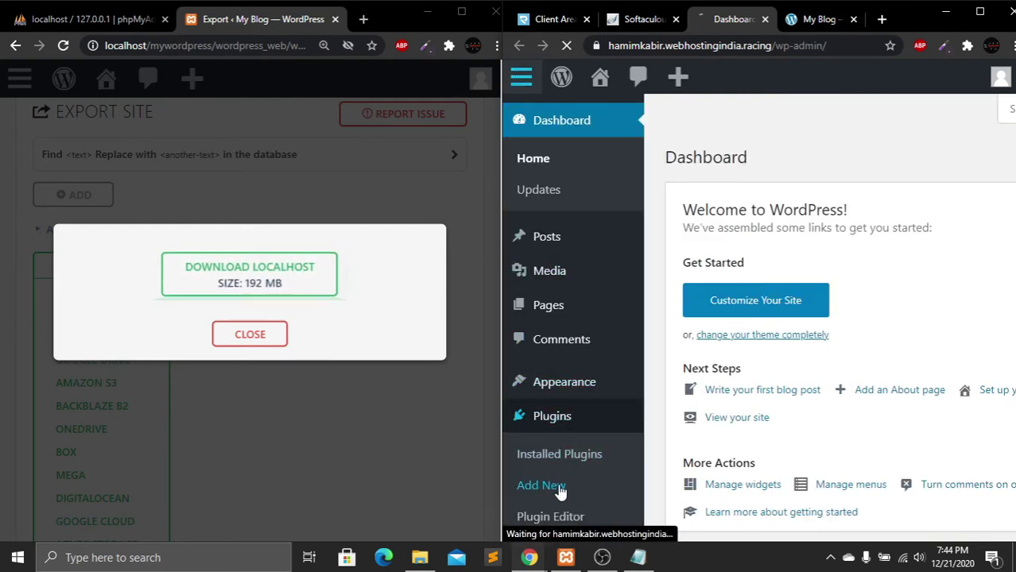
pyautogui.click(753, 248)
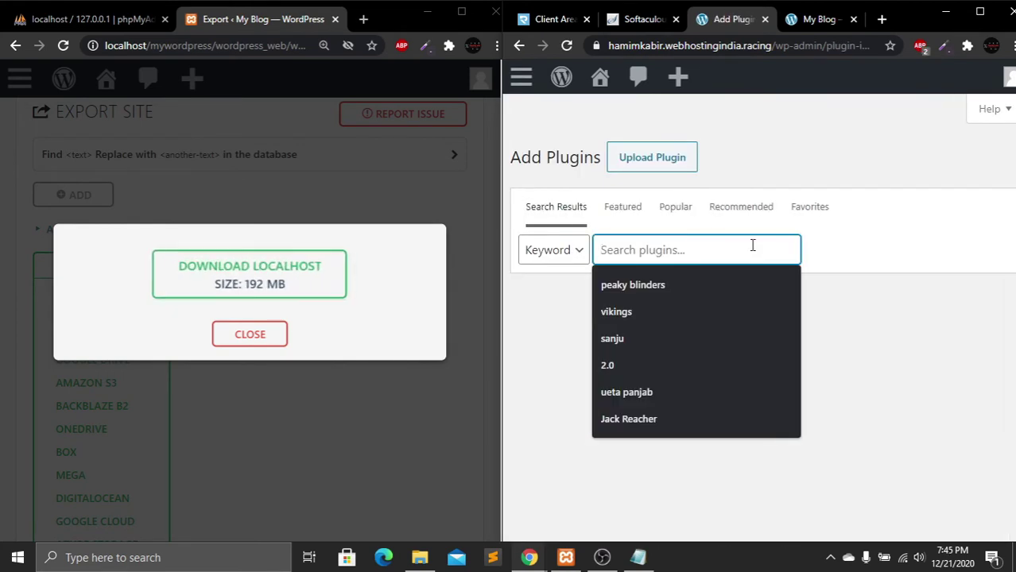
pyautogui.write('all in one wp m')
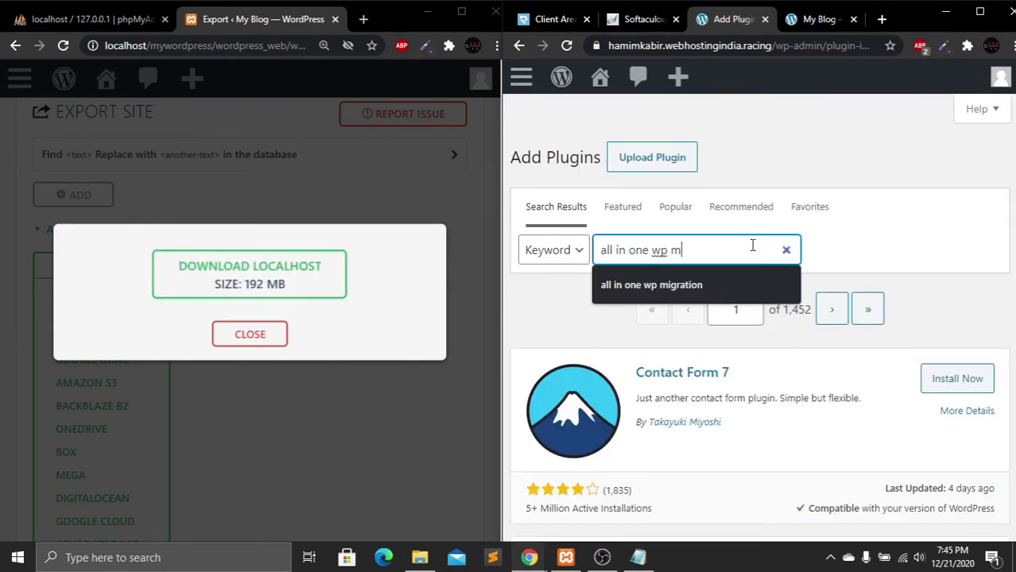
pyautogui.write('ig')
pyautogui.click(651, 284)
pyautogui.click(949, 381)
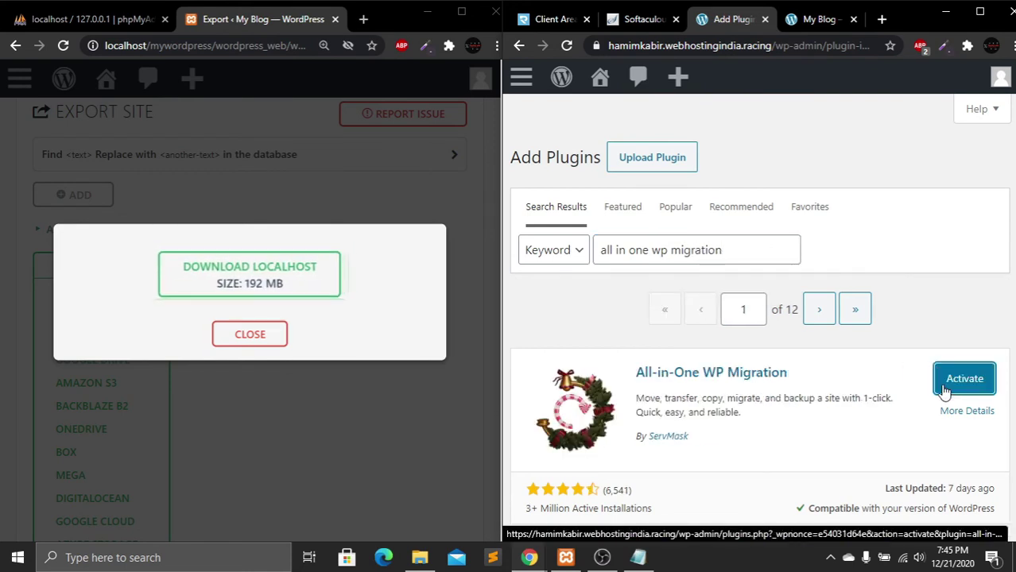
pyautogui.click(962, 387)
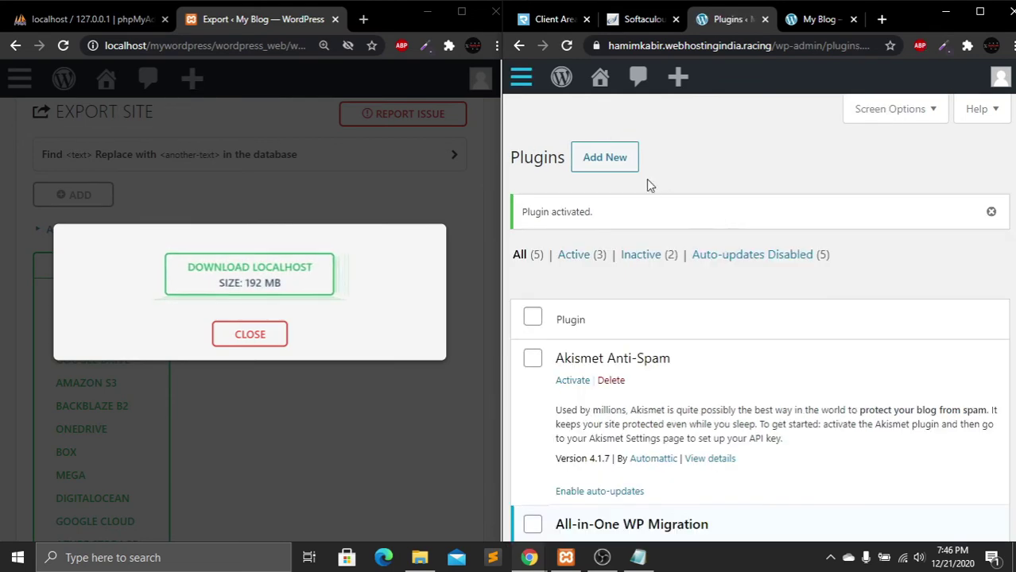
# Step: Open the All-in-One WP Migration Import page and choose Import From > File
pyautogui.click(521, 77)
pyautogui.scroll(-3, 580, 143)
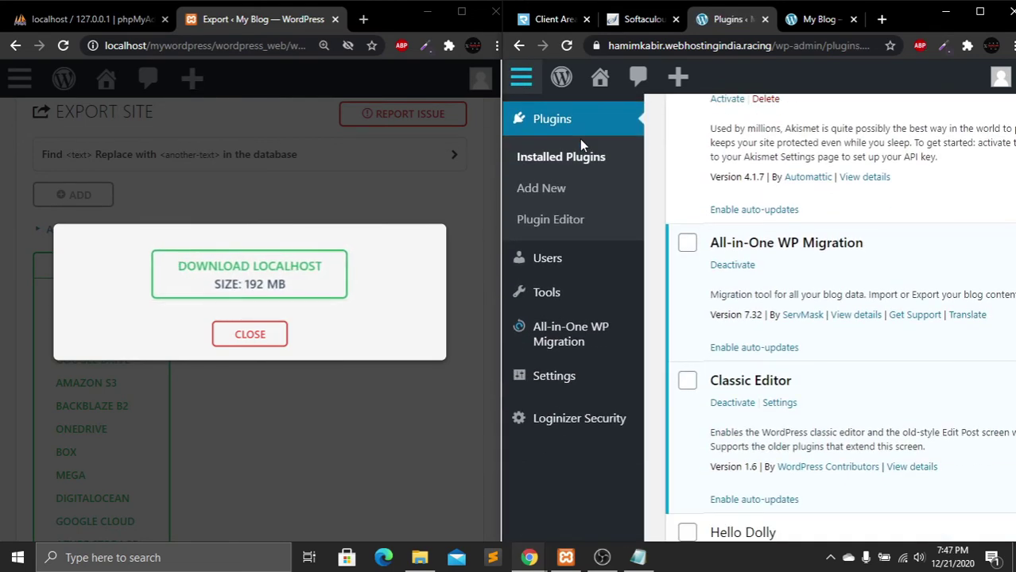
pyautogui.click(589, 337)
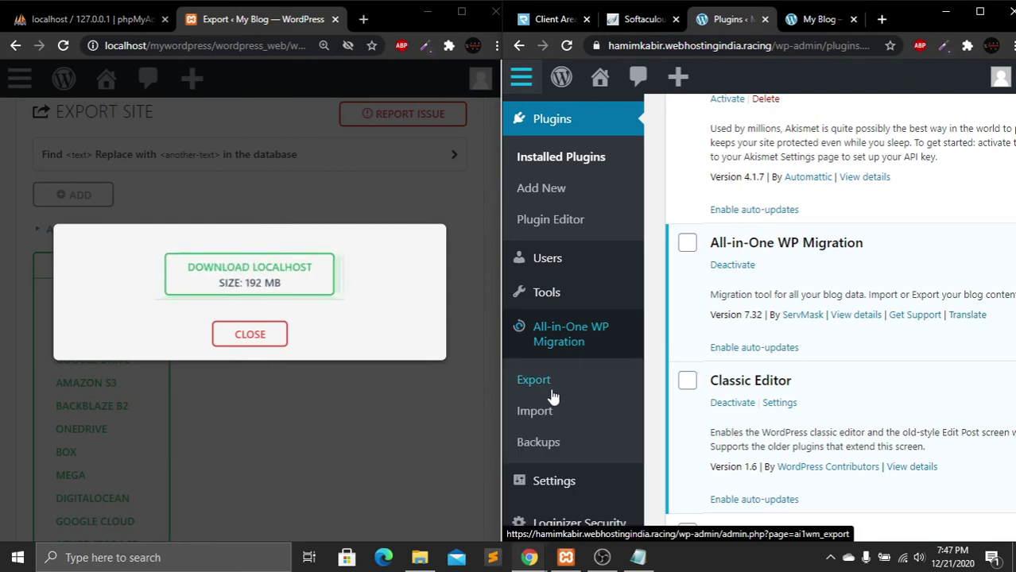
pyautogui.click(542, 417)
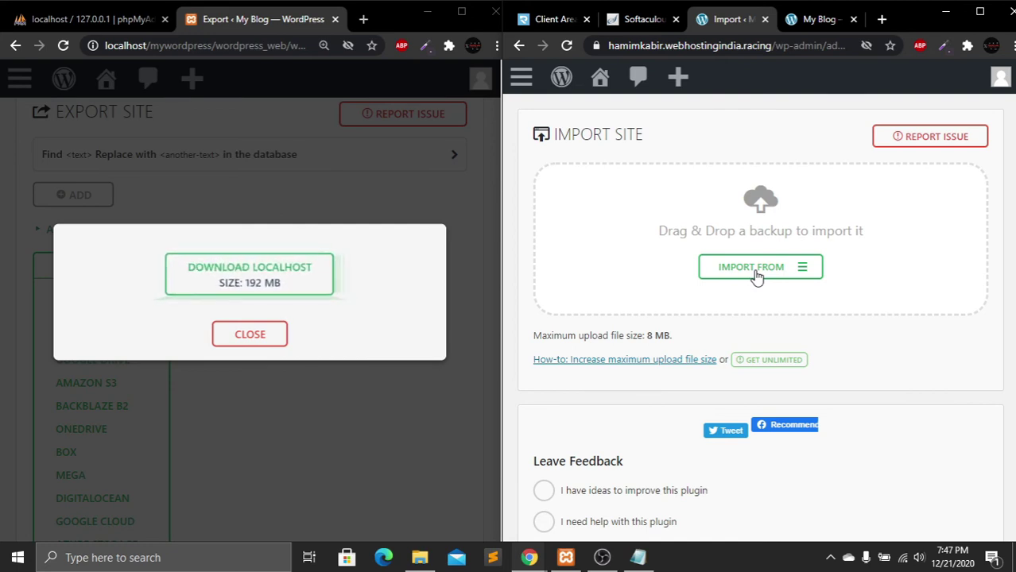
pyautogui.click(756, 275)
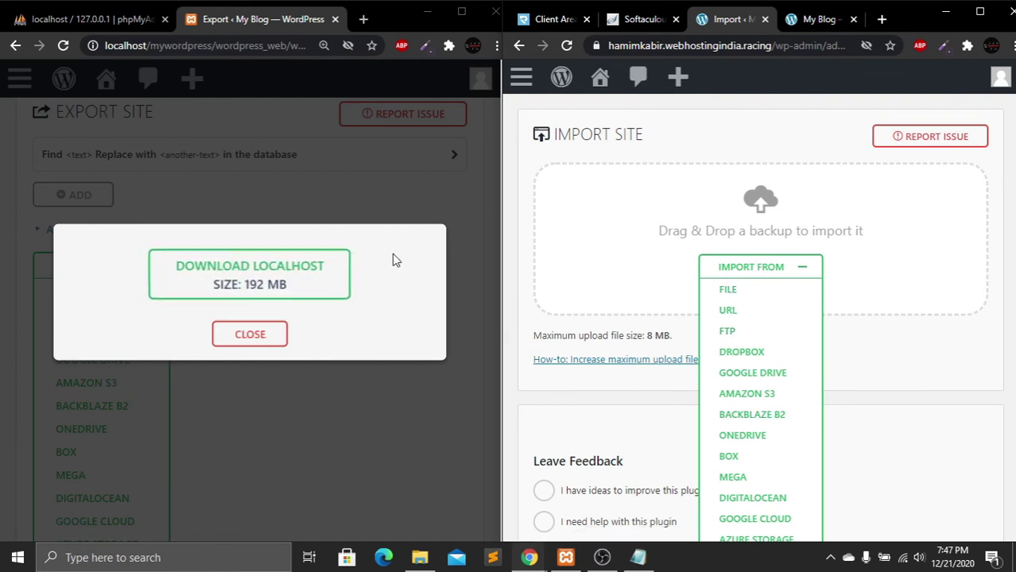
pyautogui.click(728, 290)
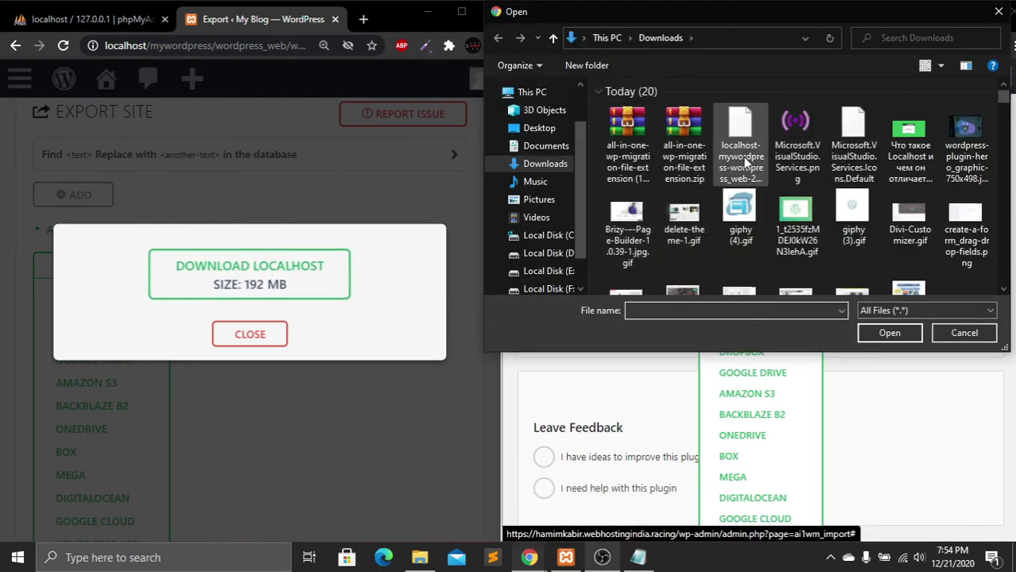
# Step: Import the localhost .wpress backup, confirm the overwrite, dismiss the success message, then go to My Blog
pyautogui.click(743, 151)
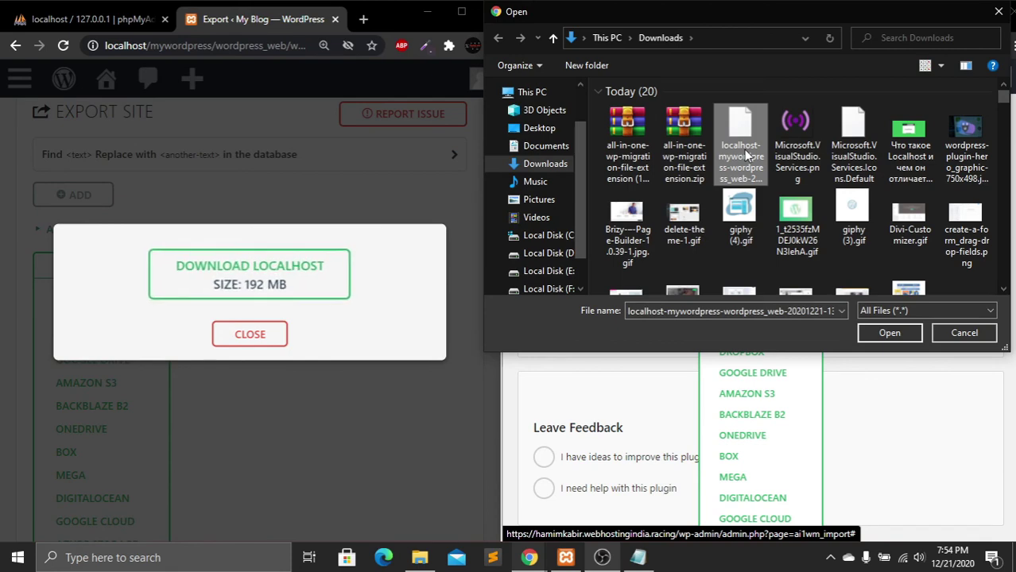
pyautogui.click(888, 332)
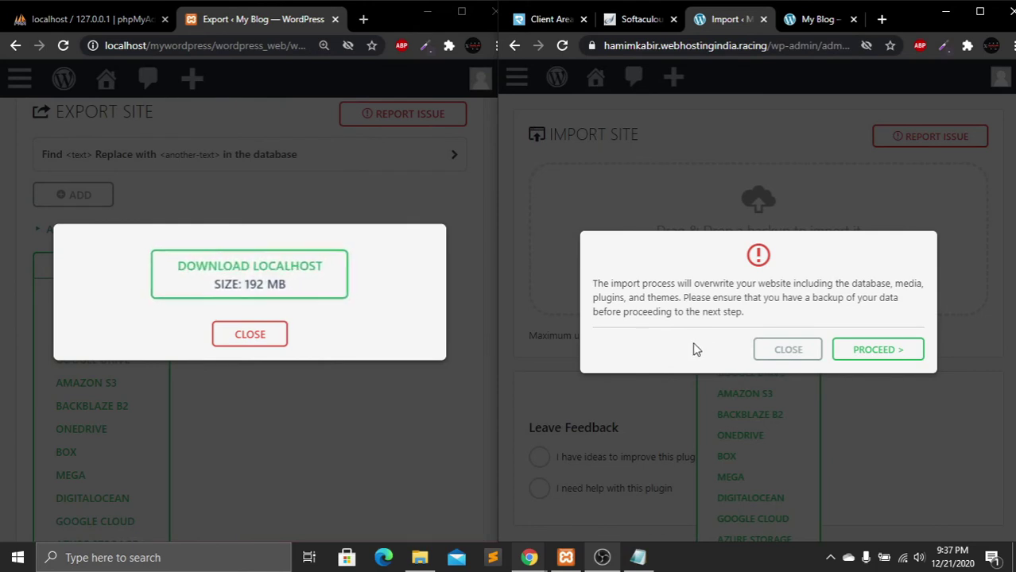
pyautogui.click(879, 352)
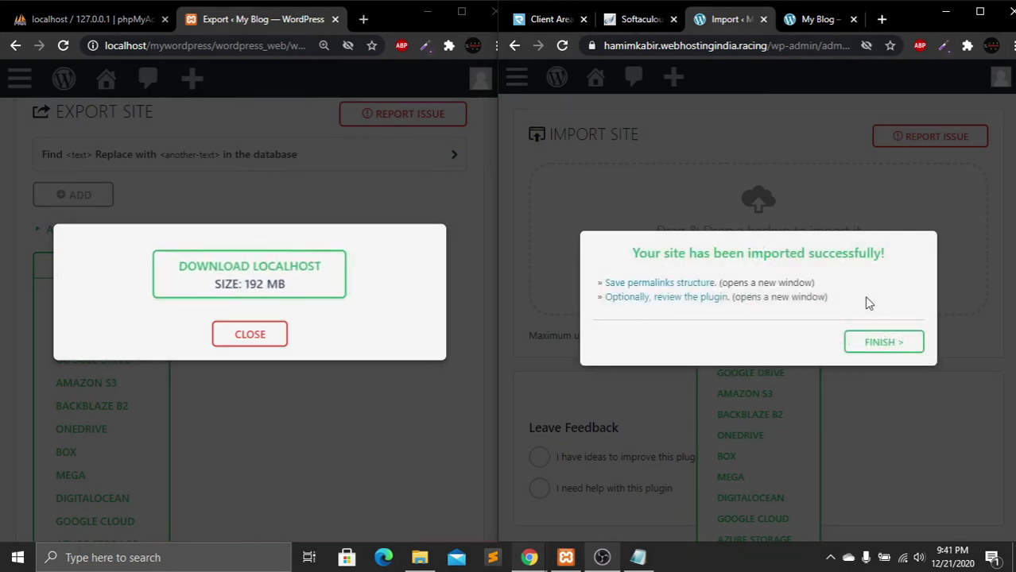
pyautogui.moveTo(648, 254); pyautogui.dragTo(916, 294)
pyautogui.click(914, 294)
pyautogui.click(888, 352)
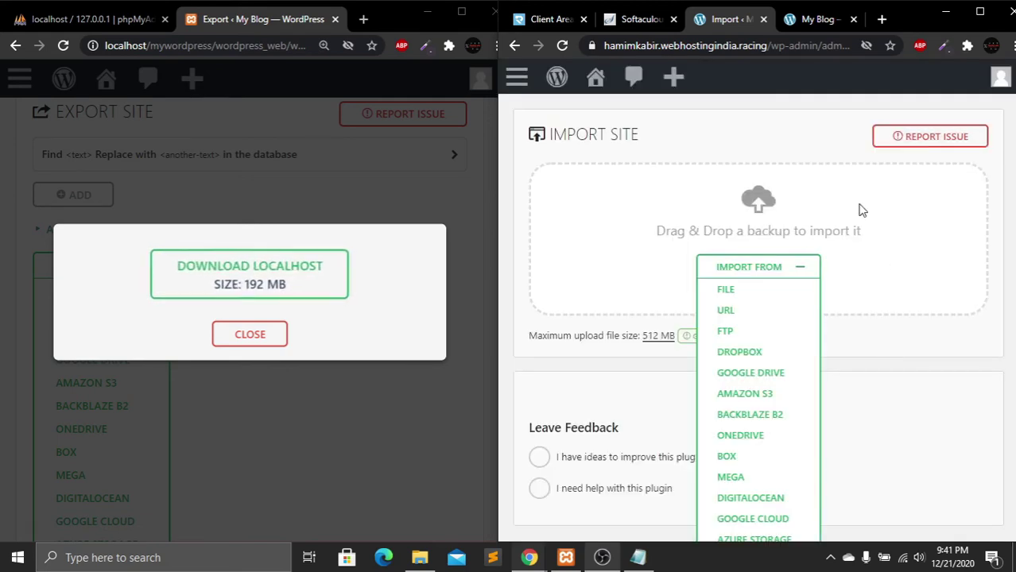
pyautogui.click(819, 19)
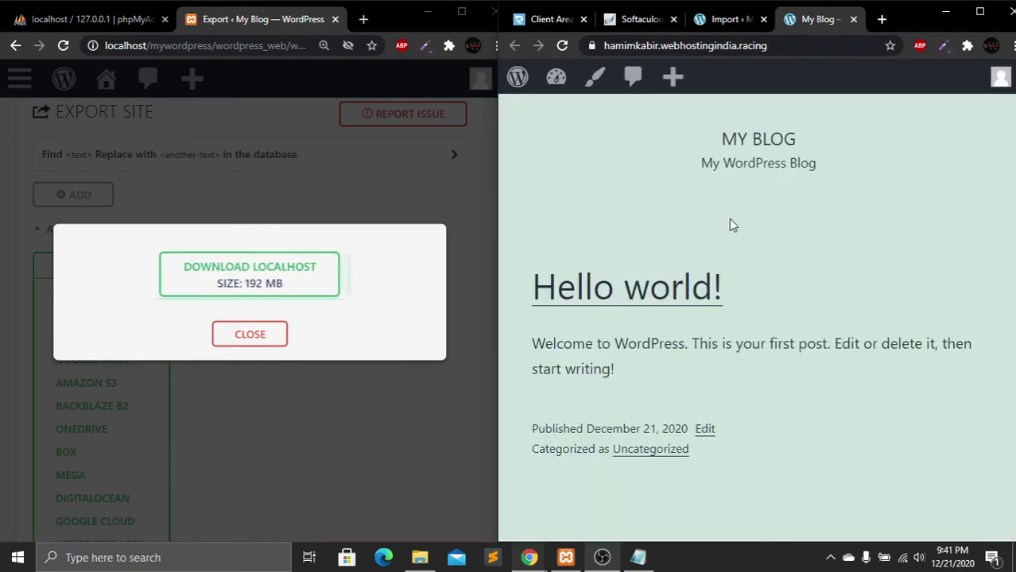
# Step: Reload My Blog, scroll through the migrated Airi-themed home page, and maximize Chrome
pyautogui.click(562, 45)
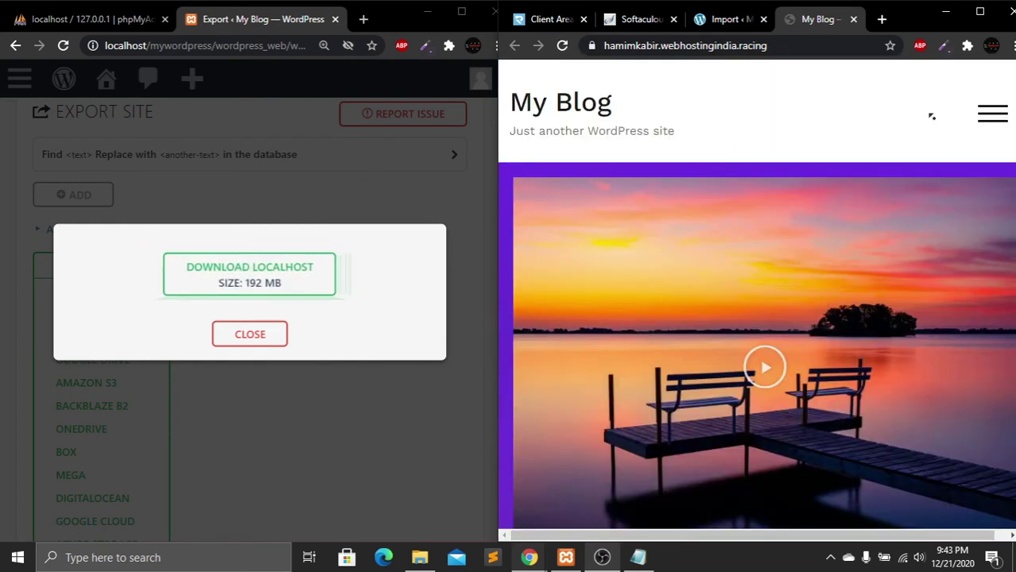
pyautogui.scroll(-15, 914, 318)
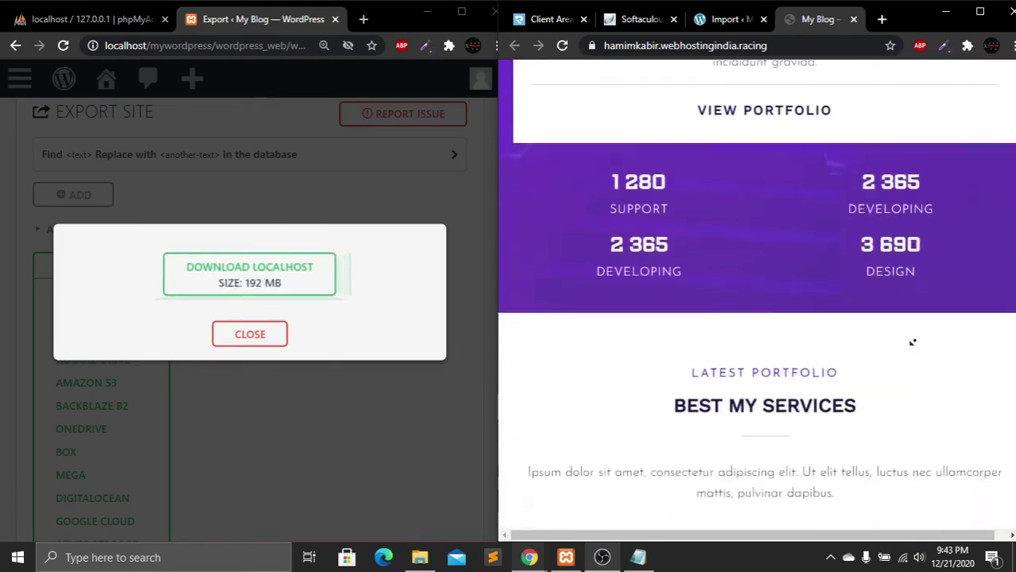
pyautogui.scroll(-10, 914, 344)
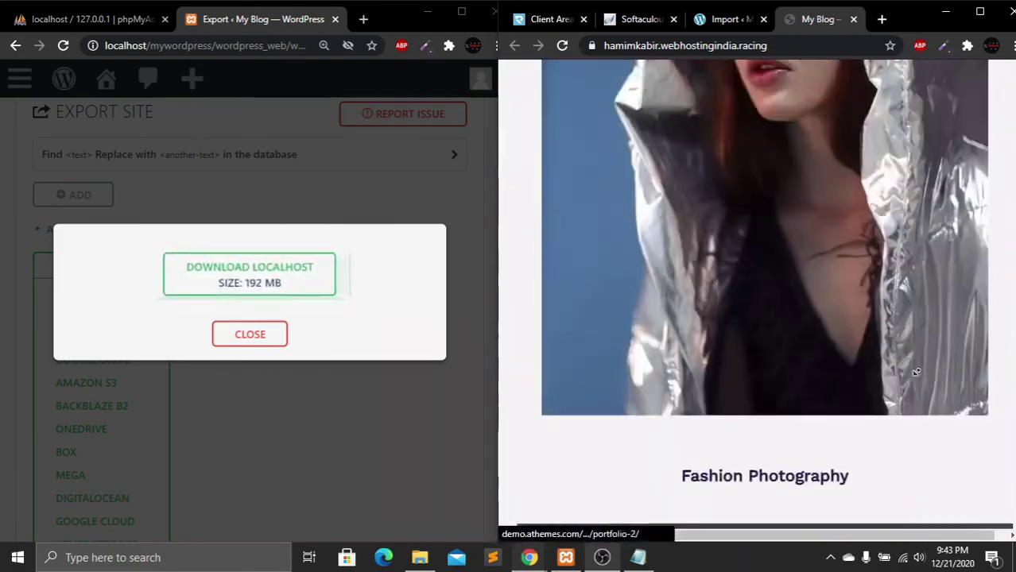
pyautogui.scroll(-10, 916, 372)
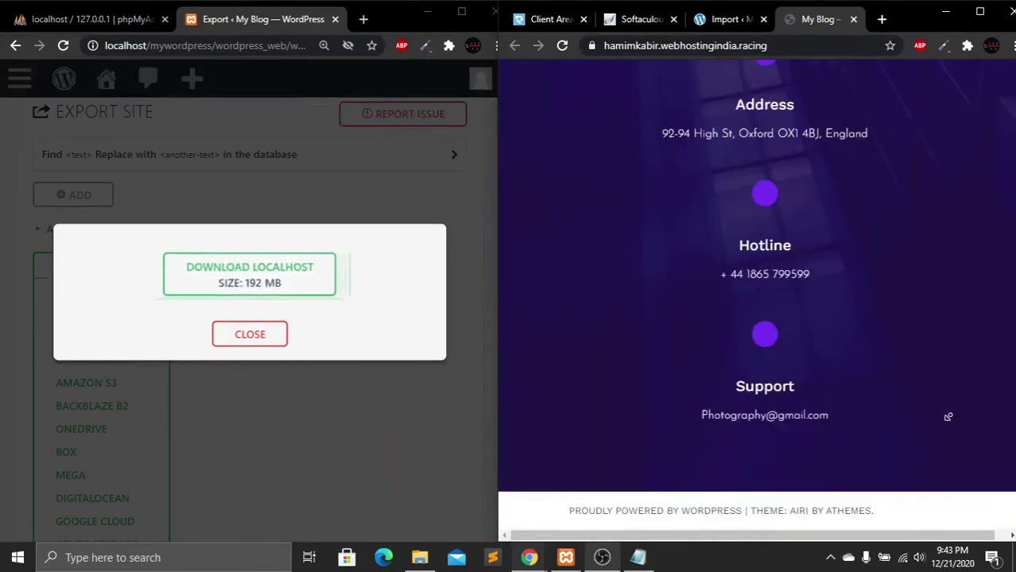
pyautogui.scroll(5, 969, 86)
pyautogui.scroll(10, 969, 86)
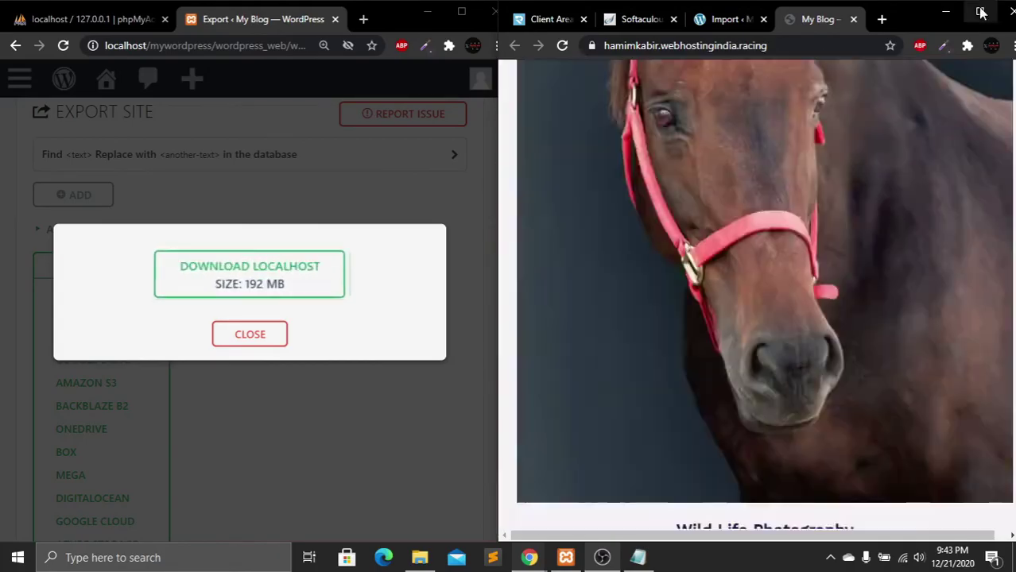
pyautogui.click(980, 11)
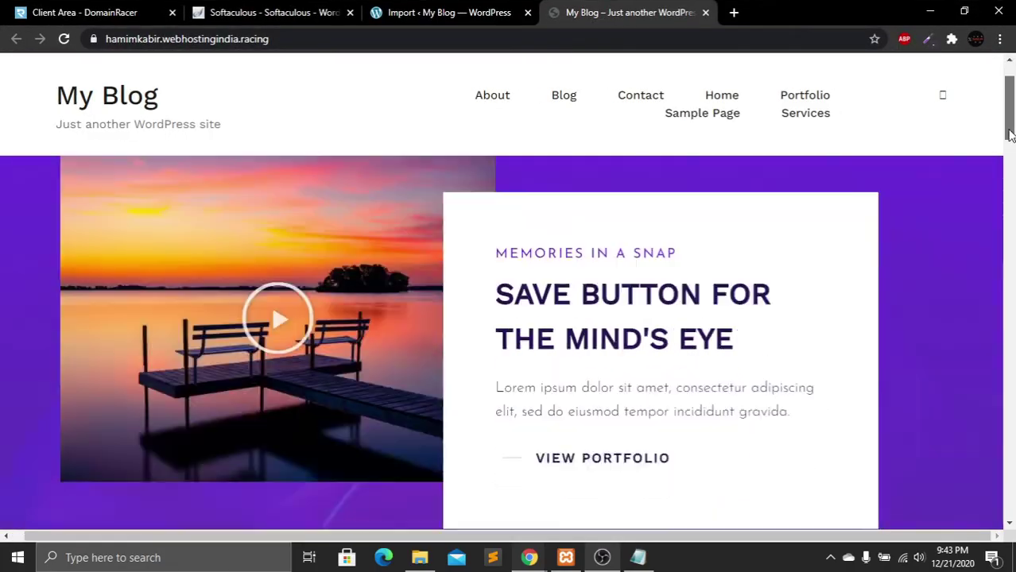
pyautogui.moveTo(1008, 120); pyautogui.dragTo(979, 79)
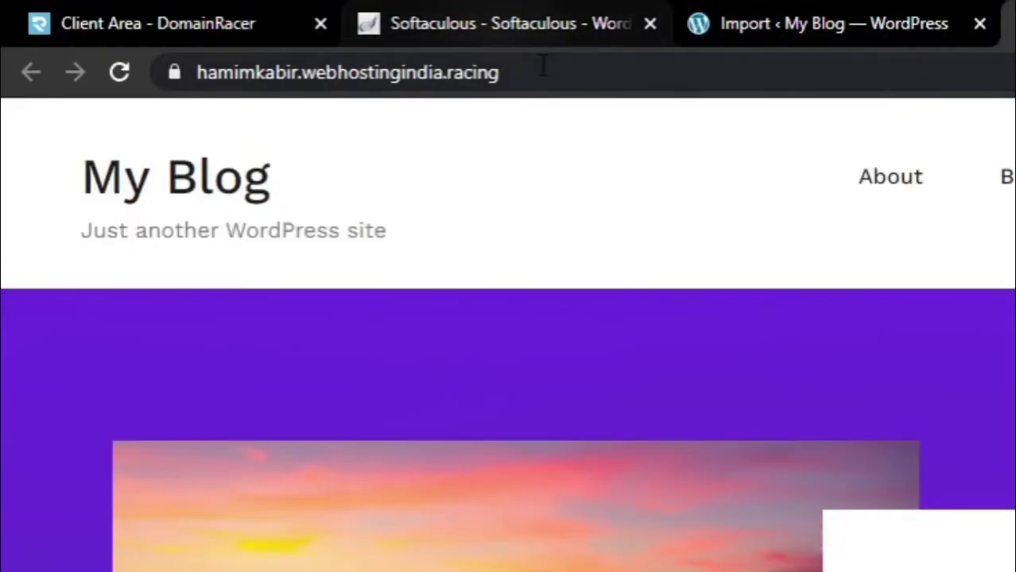
# Step: Copy the live site's address, load it in a new tab, and scroll through the migrated blog
pyautogui.doubleClick(255, 39)
pyautogui.moveTo(473, 72); pyautogui.dragTo(183, 60)
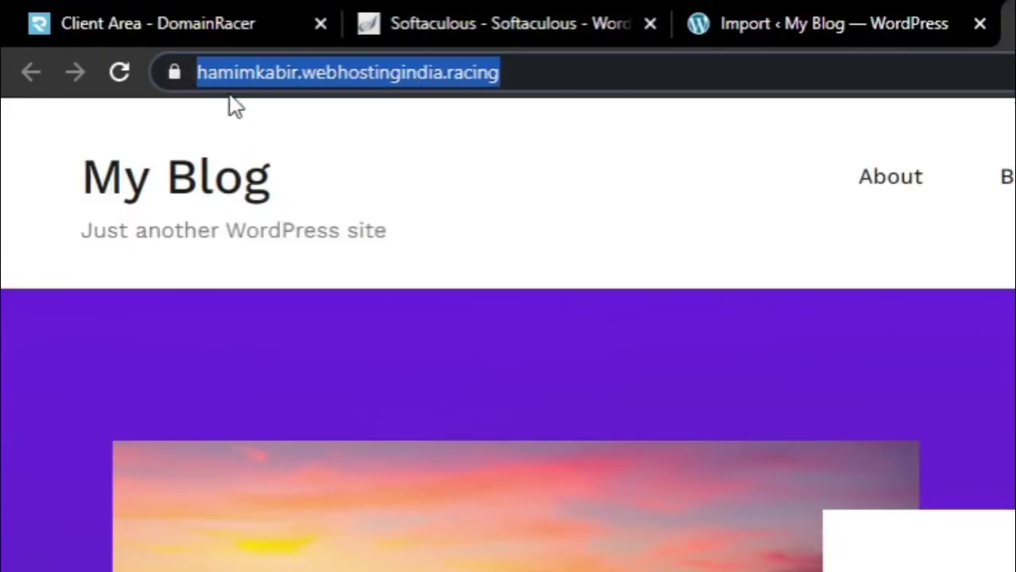
pyautogui.doubleClick(265, 79)
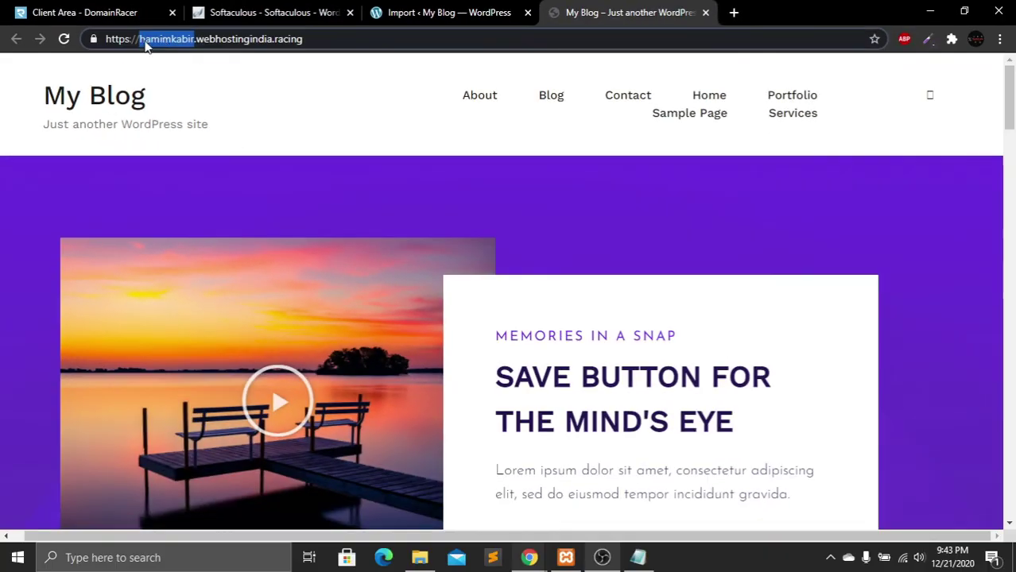
pyautogui.click(167, 41)
pyautogui.hotkey('ctrl', 'c')
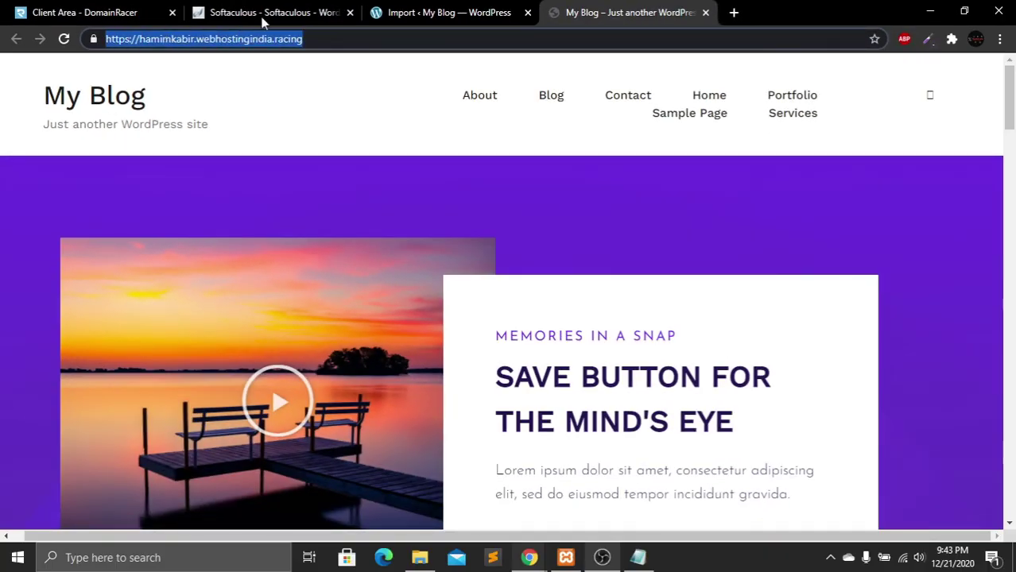
pyautogui.click(735, 12)
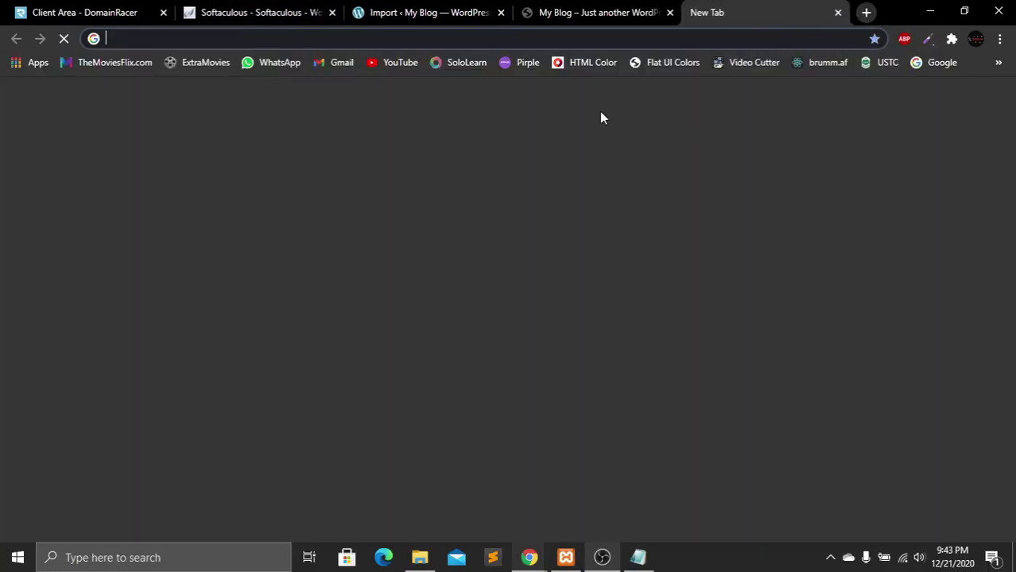
pyautogui.hotkey('ctrl', 'v')
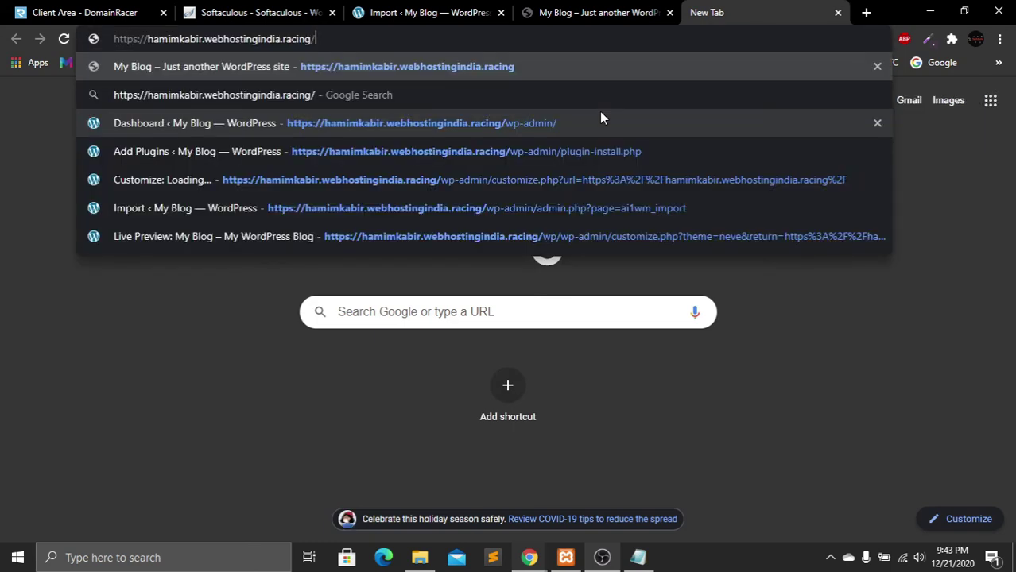
pyautogui.press('Return')
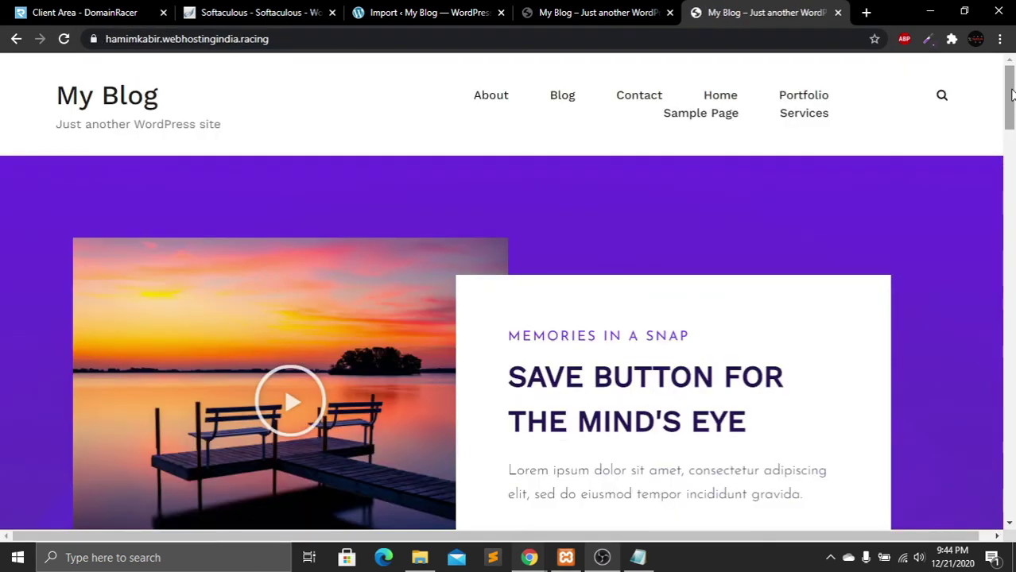
pyautogui.moveTo(1009, 113); pyautogui.dragTo(1011, 77)
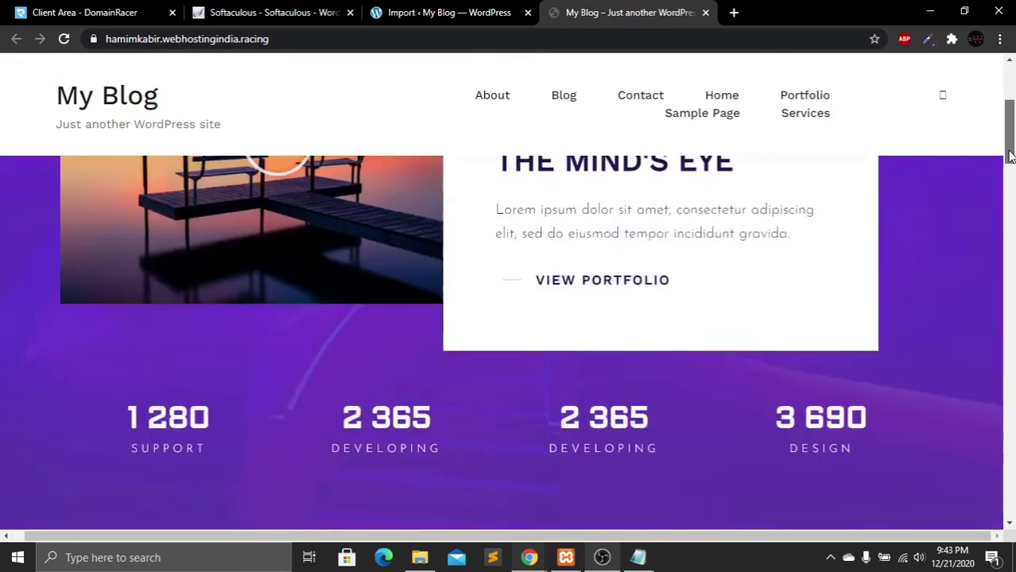
pyautogui.moveTo(1008, 111); pyautogui.dragTo(941, 323)
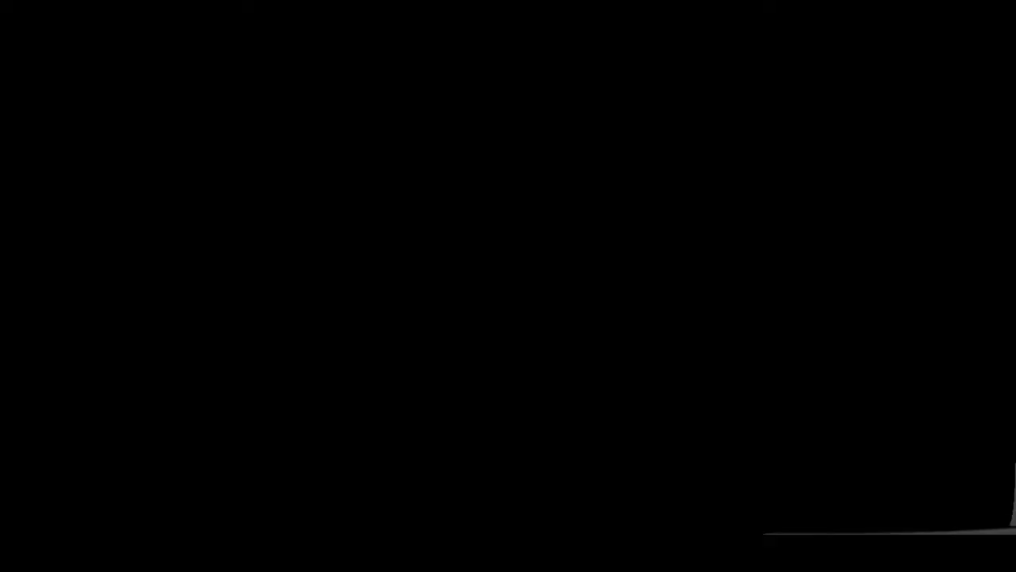